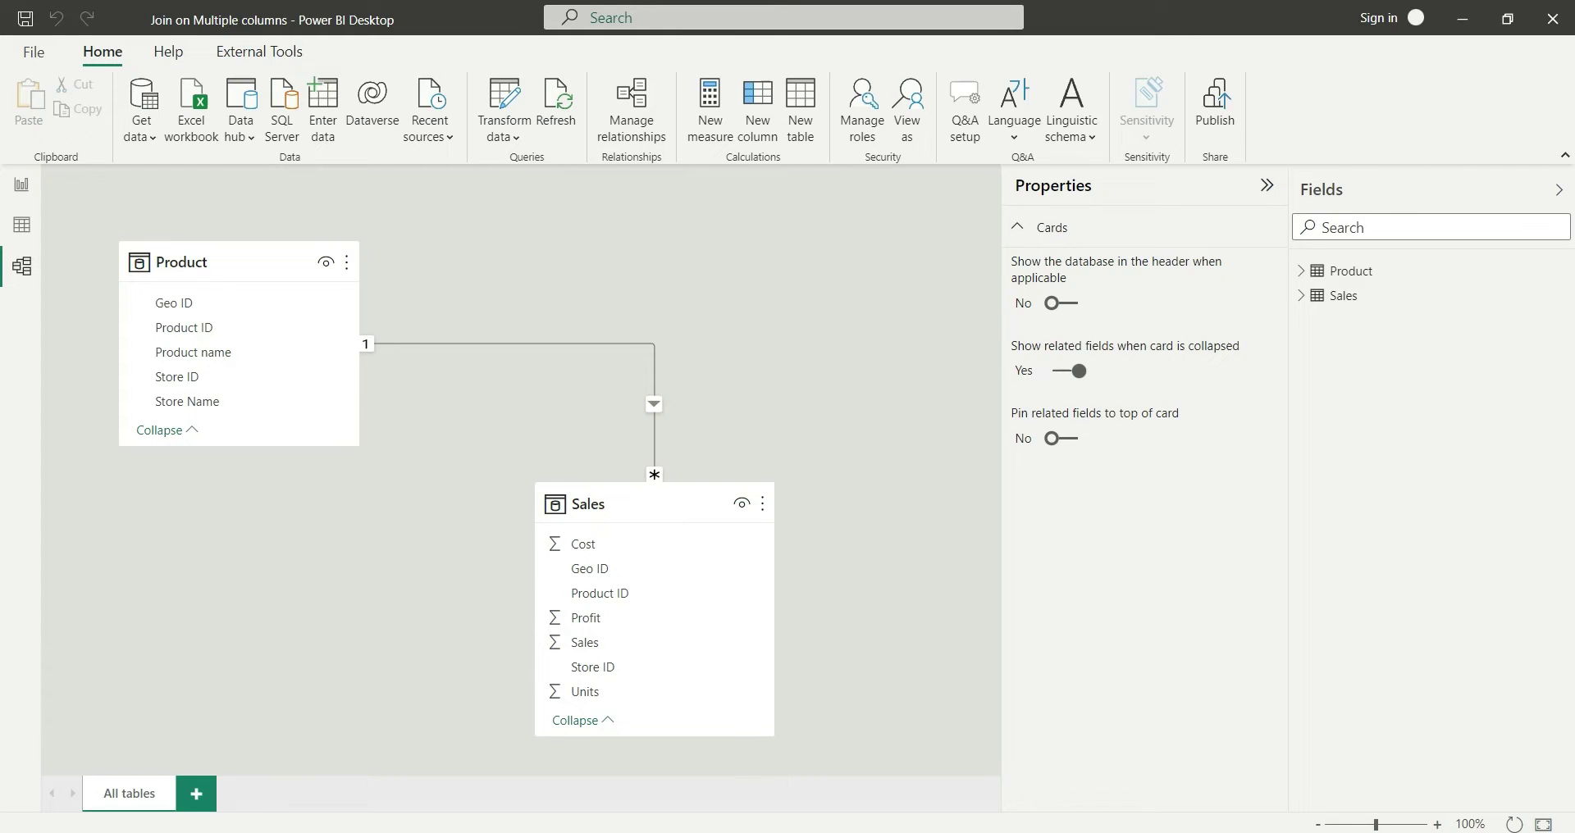
# Relate Product and Sales on Product ID and on Store ID as inactive relationships
pyautogui.moveTo(265, 260)
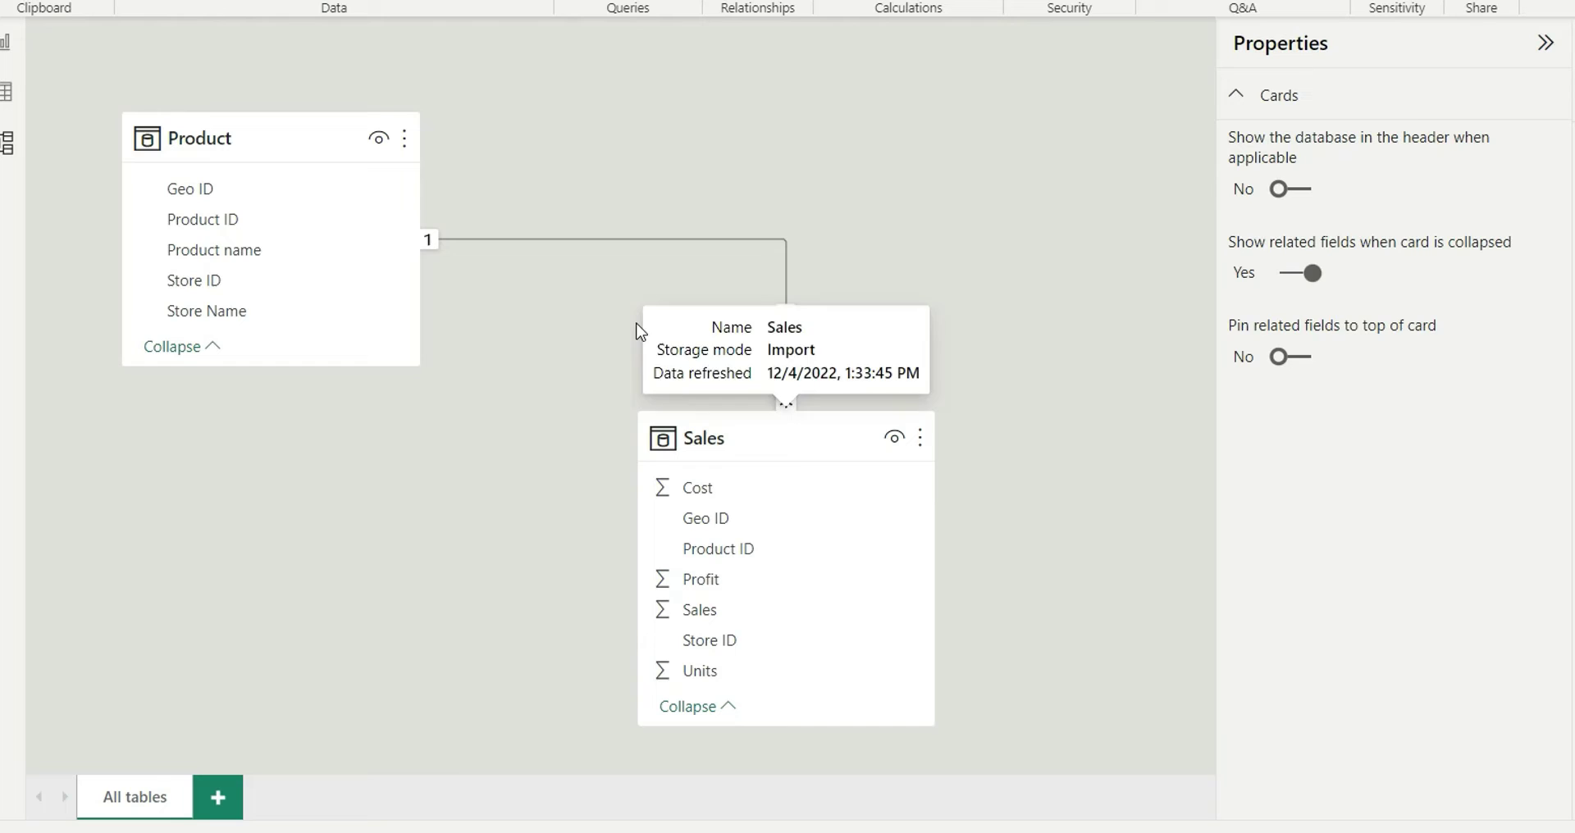
pyautogui.moveTo(516, 246)
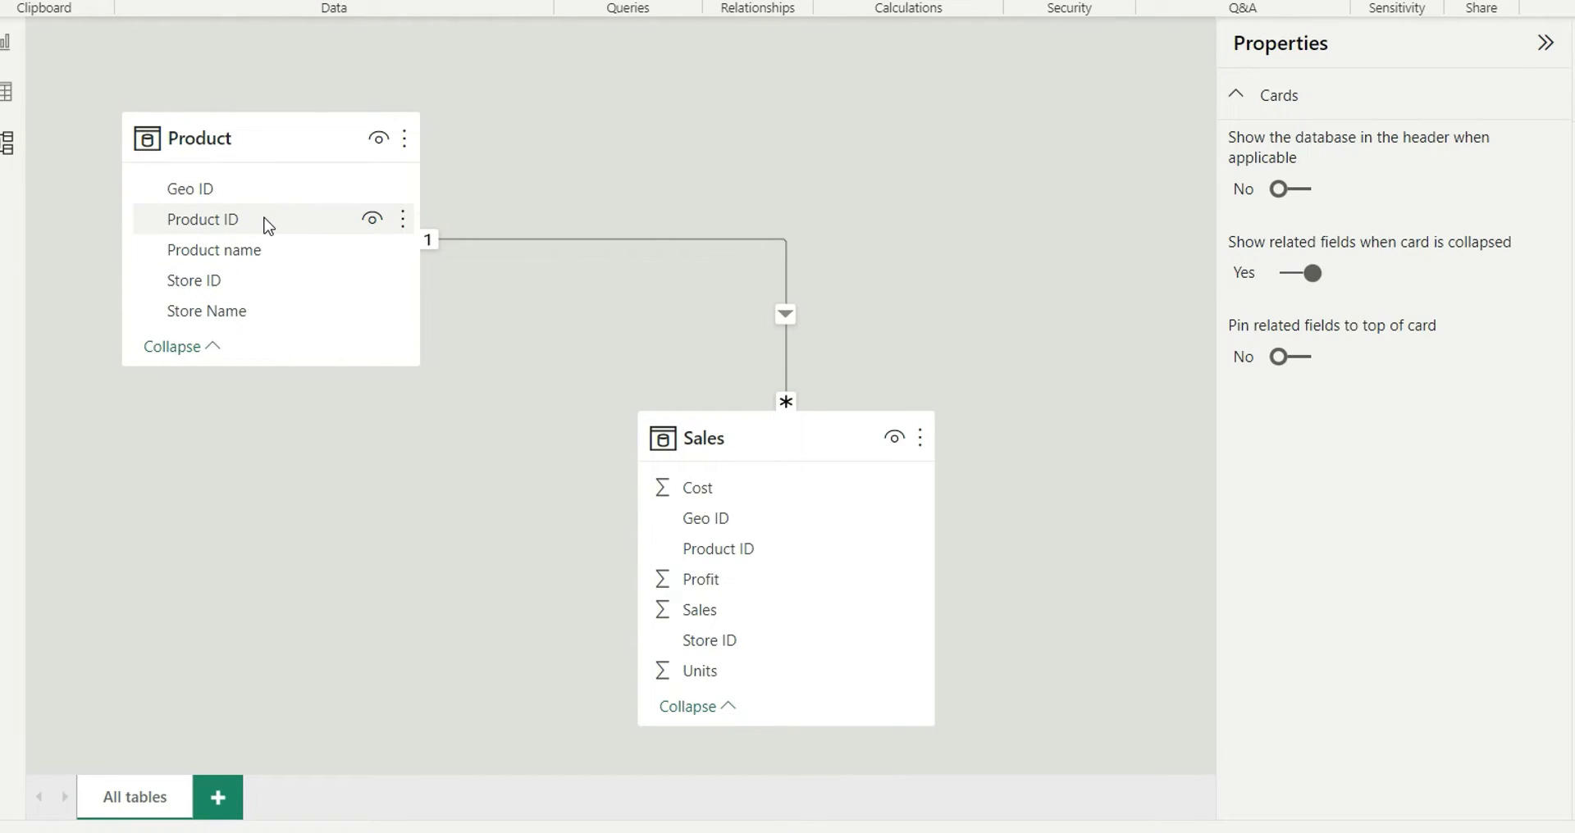
pyautogui.moveTo(237, 223); pyautogui.dragTo(756, 556)
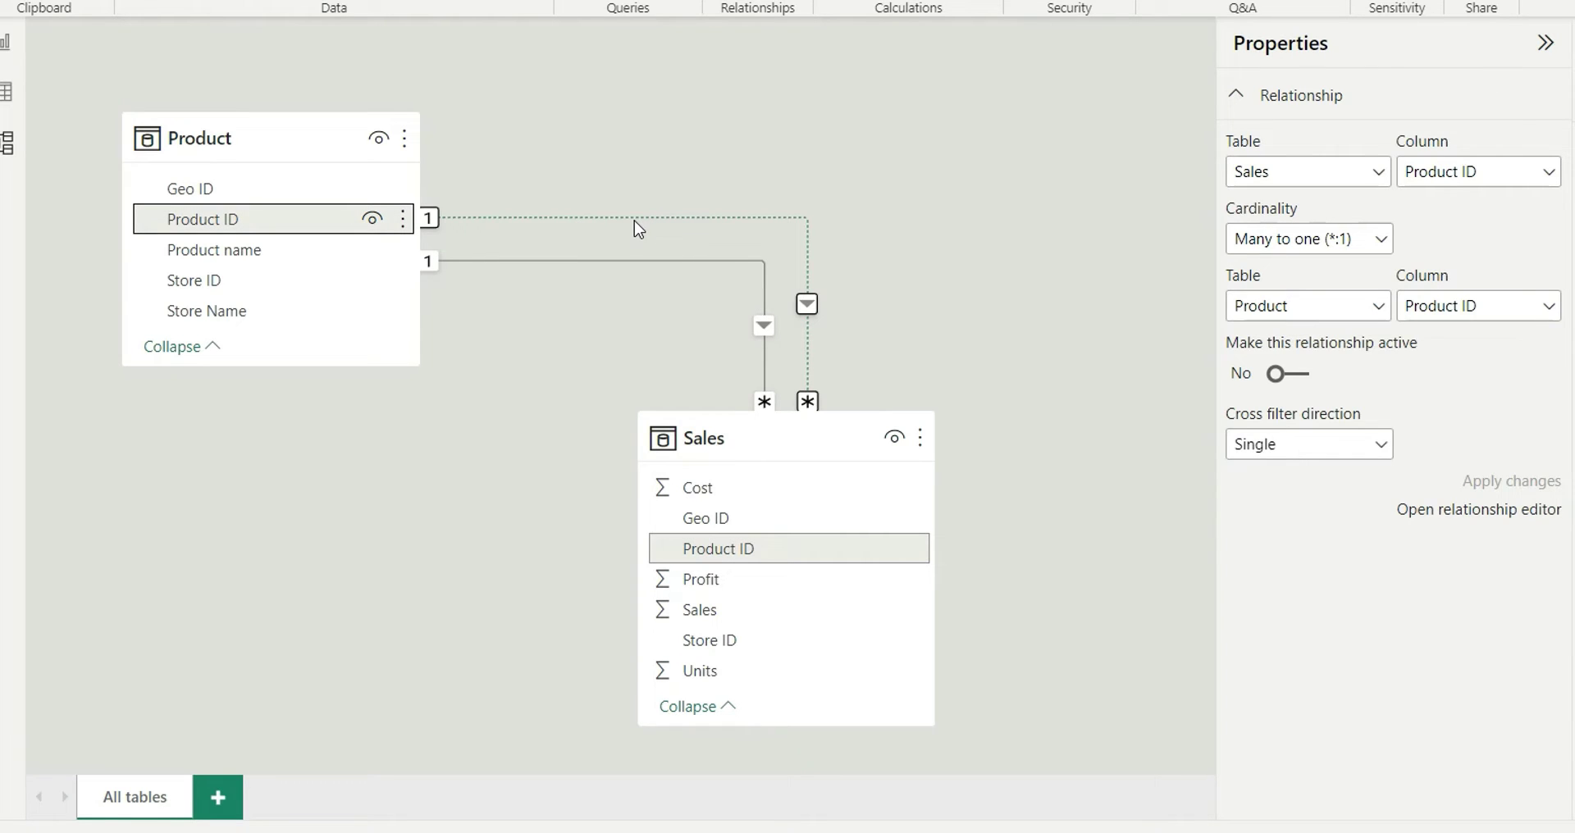
pyautogui.moveTo(215, 283); pyautogui.dragTo(733, 644)
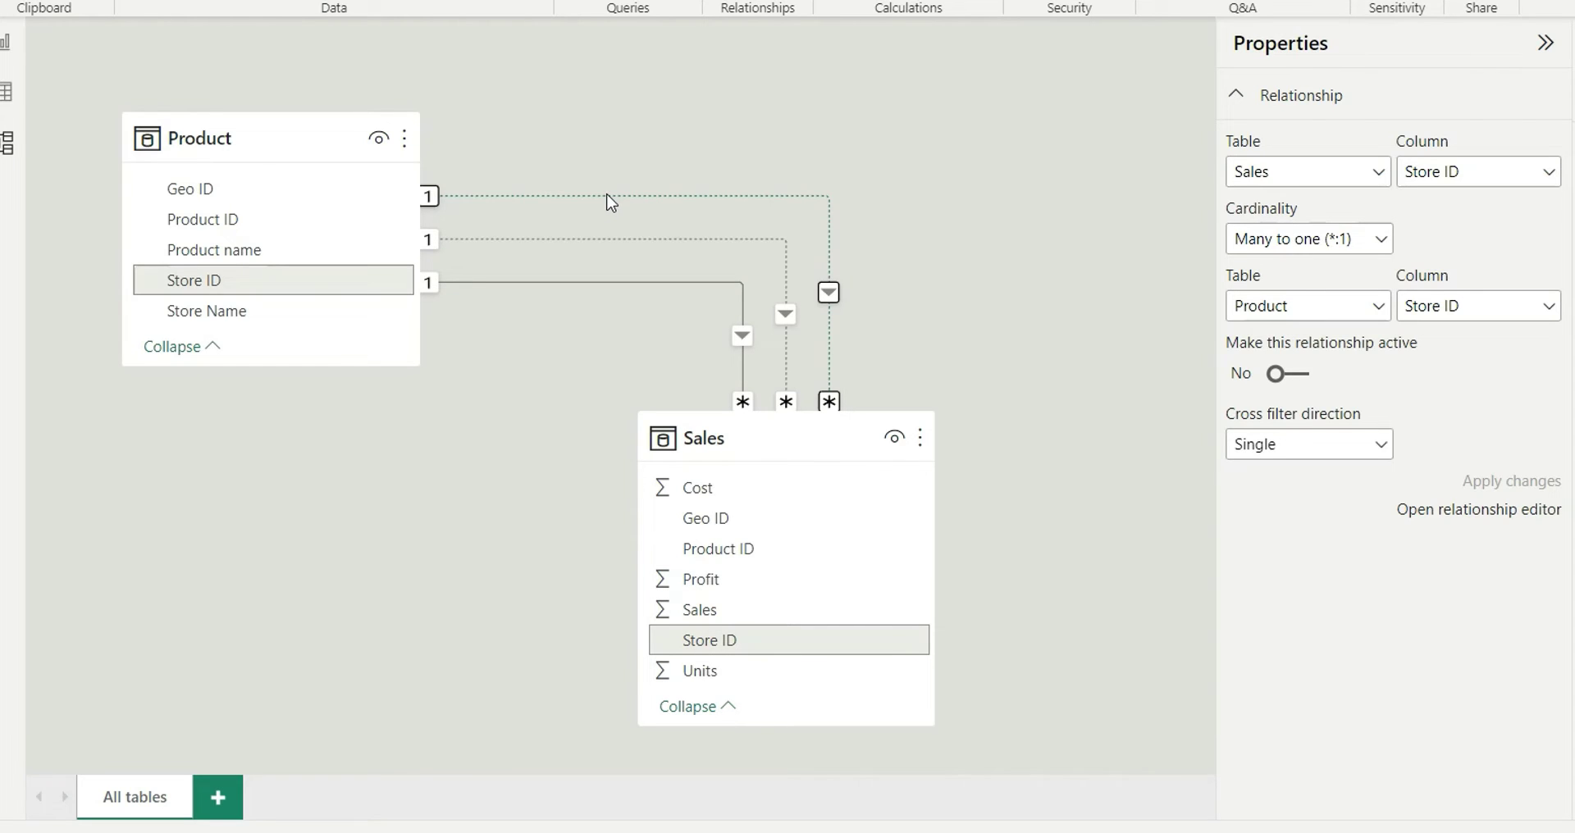
# Delete the two inactive relationships, then the Geo ID relationship between Product and Sales
pyautogui.keyDown('ctrl'); pyautogui.click(604, 240); pyautogui.keyUp('ctrl')
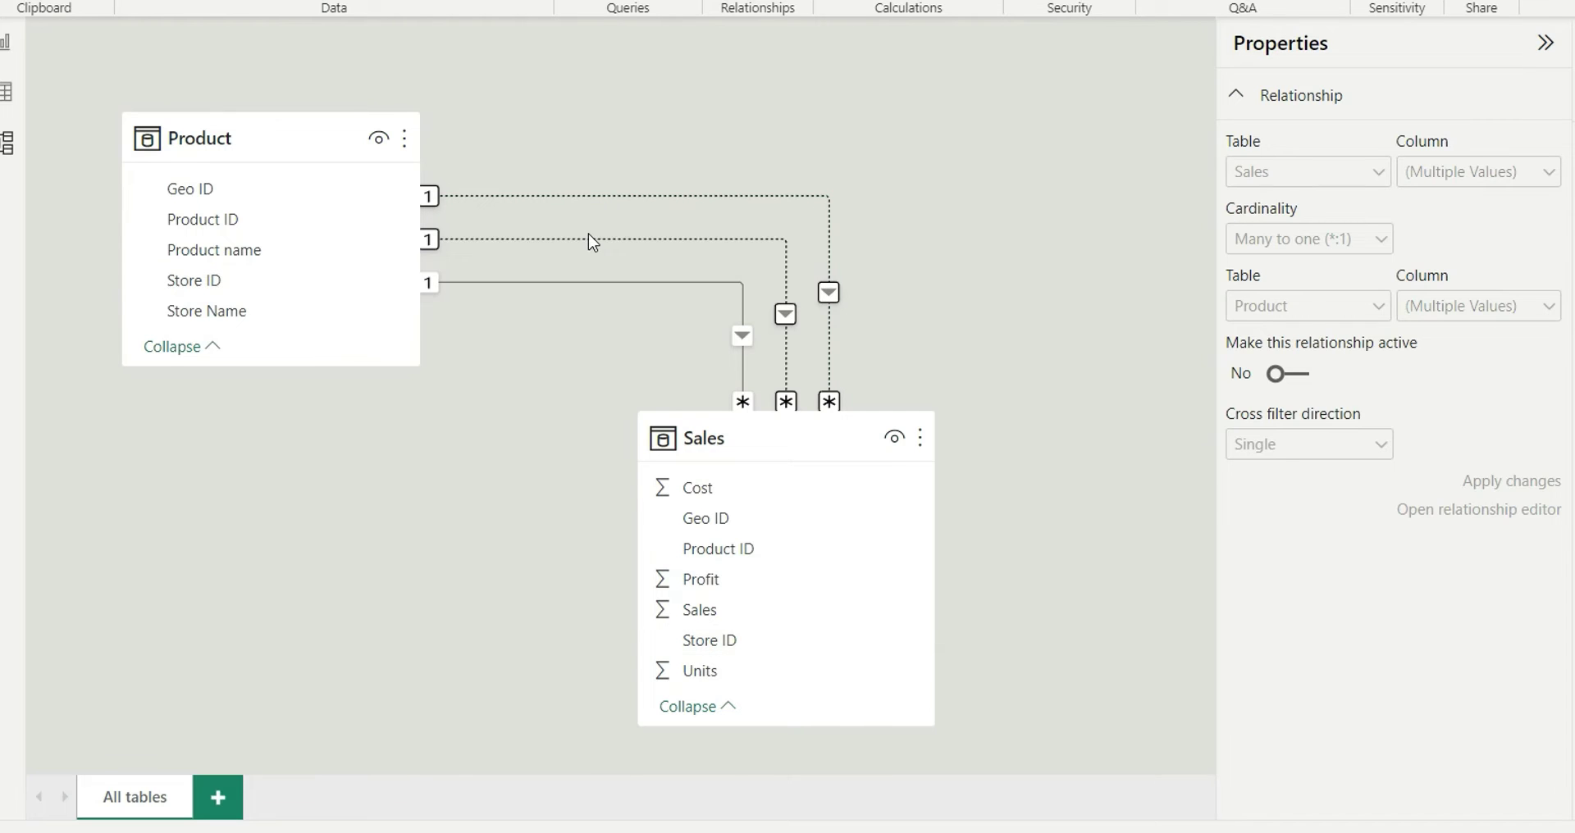
pyautogui.press('Delete')
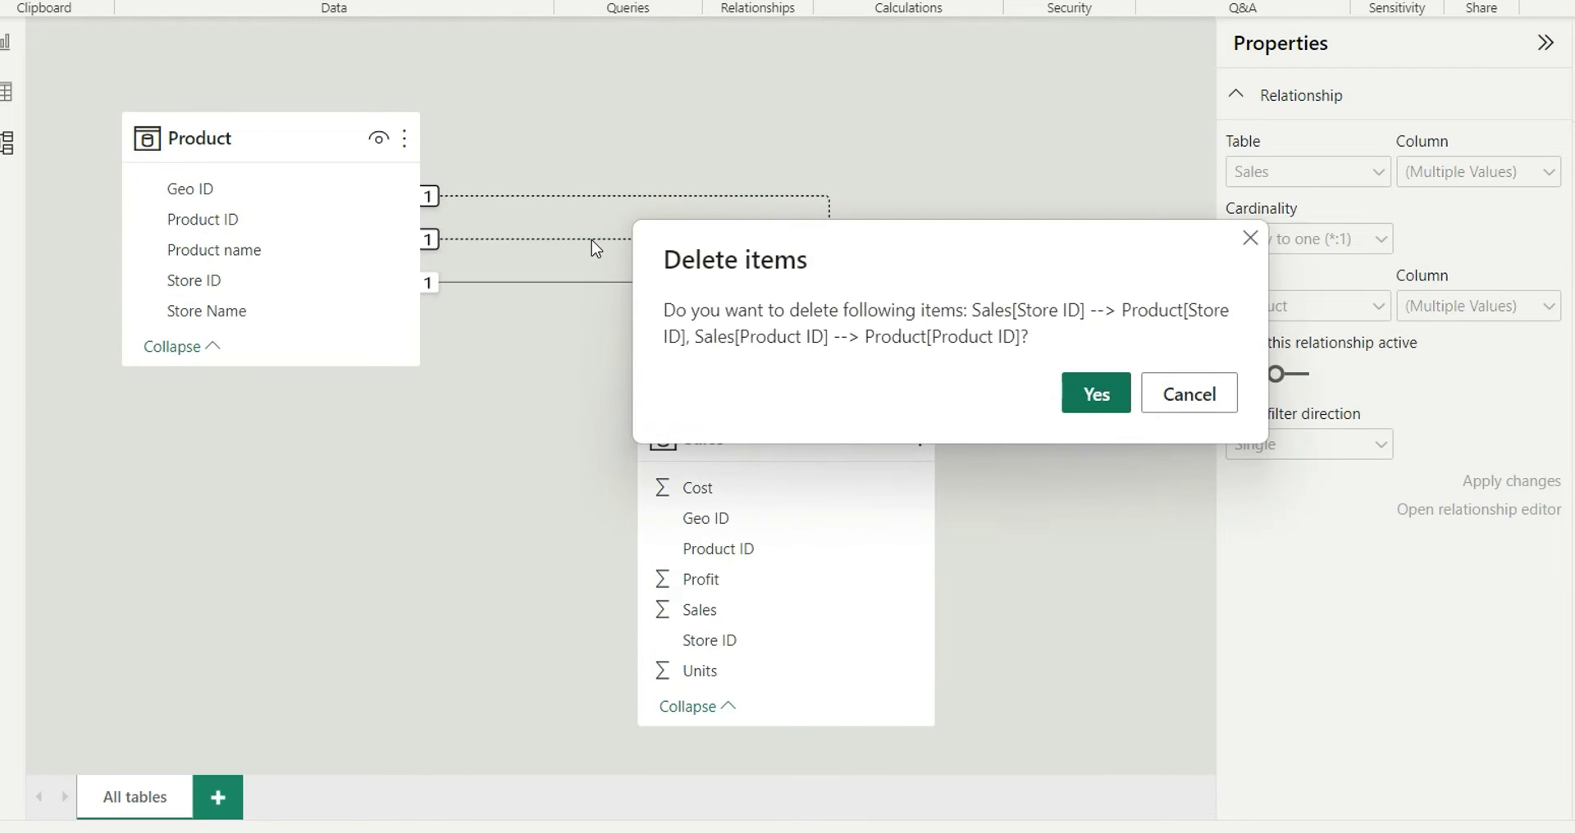
pyautogui.click(1080, 398)
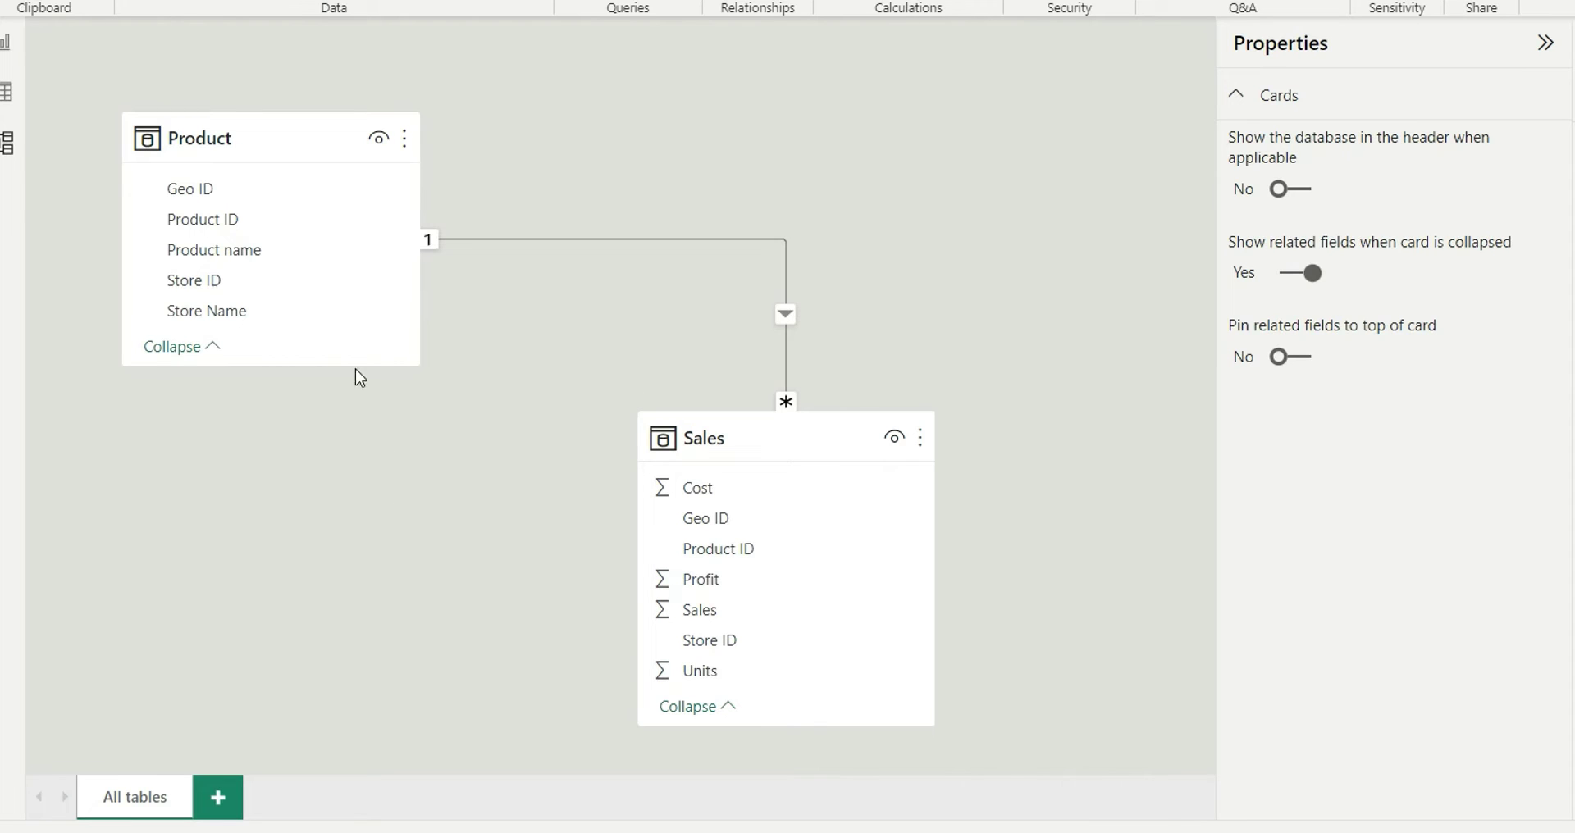
pyautogui.click(516, 250)
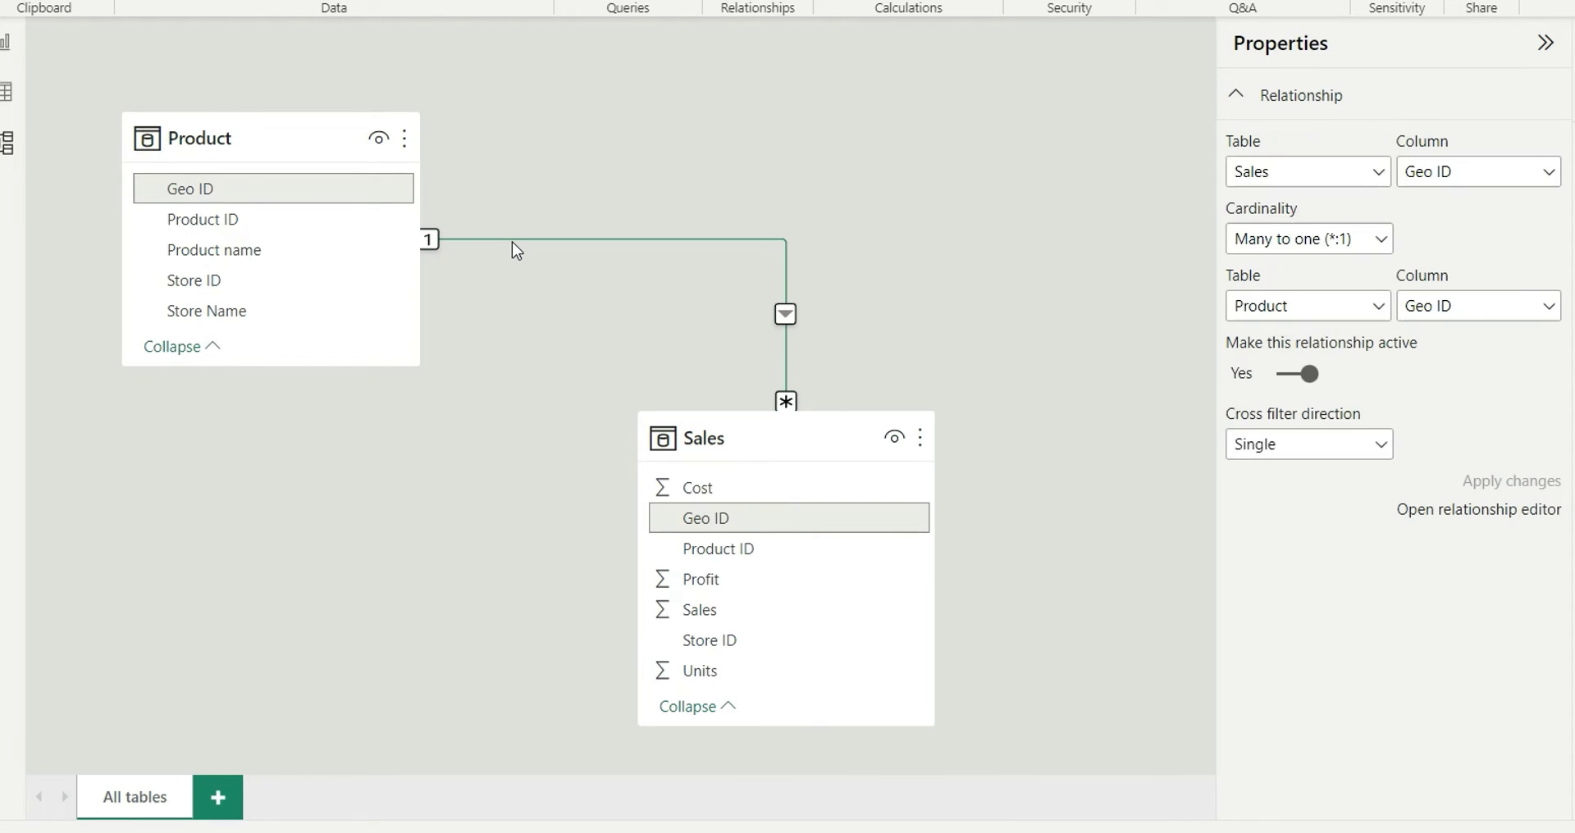
pyautogui.press('Delete')
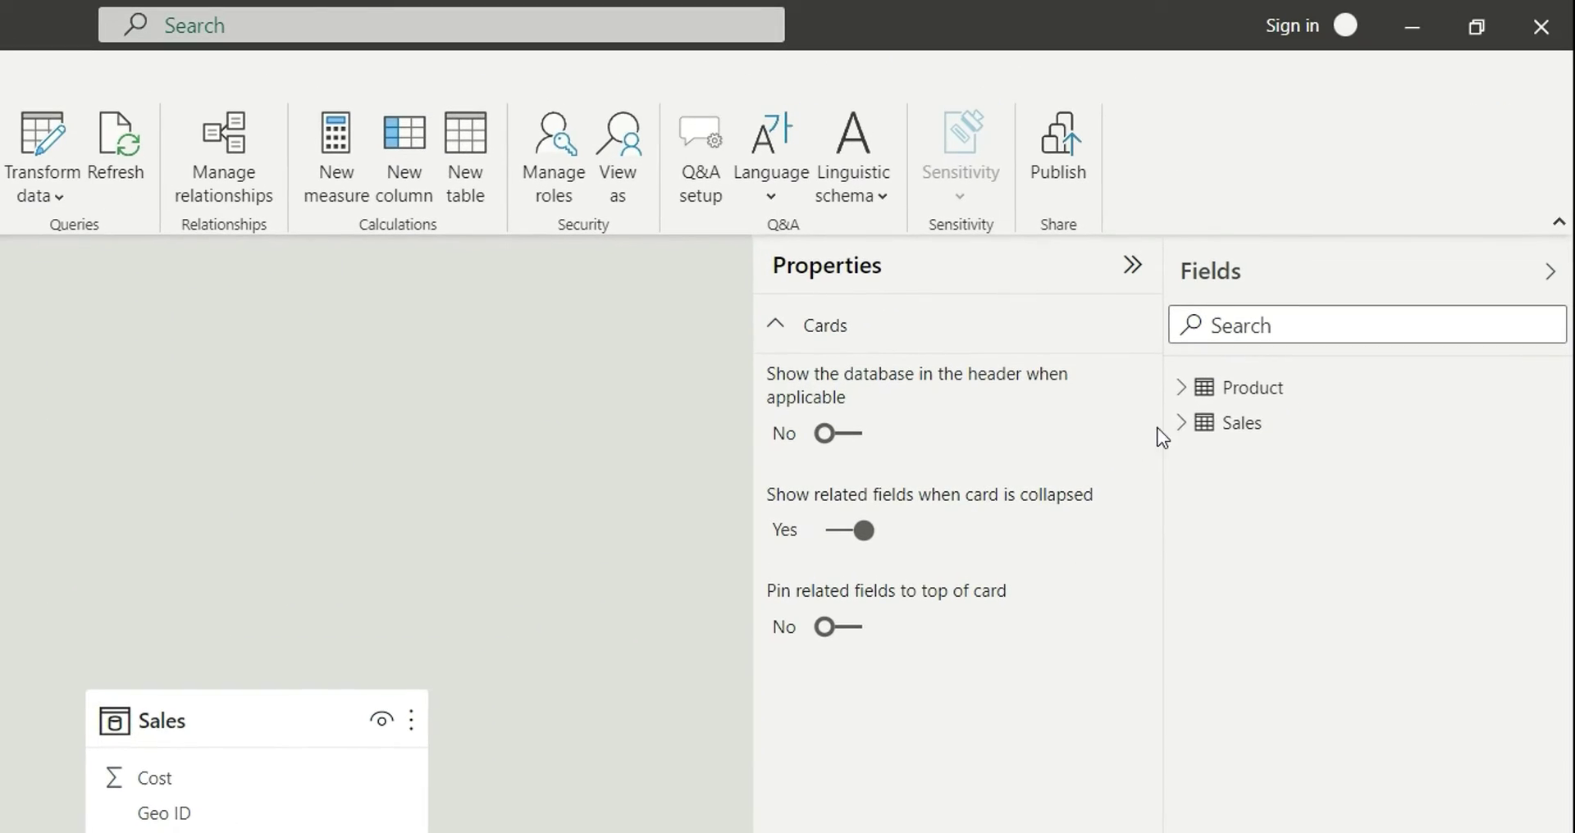
# Start a new Product column with the formula Join Id = 'Product'[Geo ID]
pyautogui.click(1261, 397)
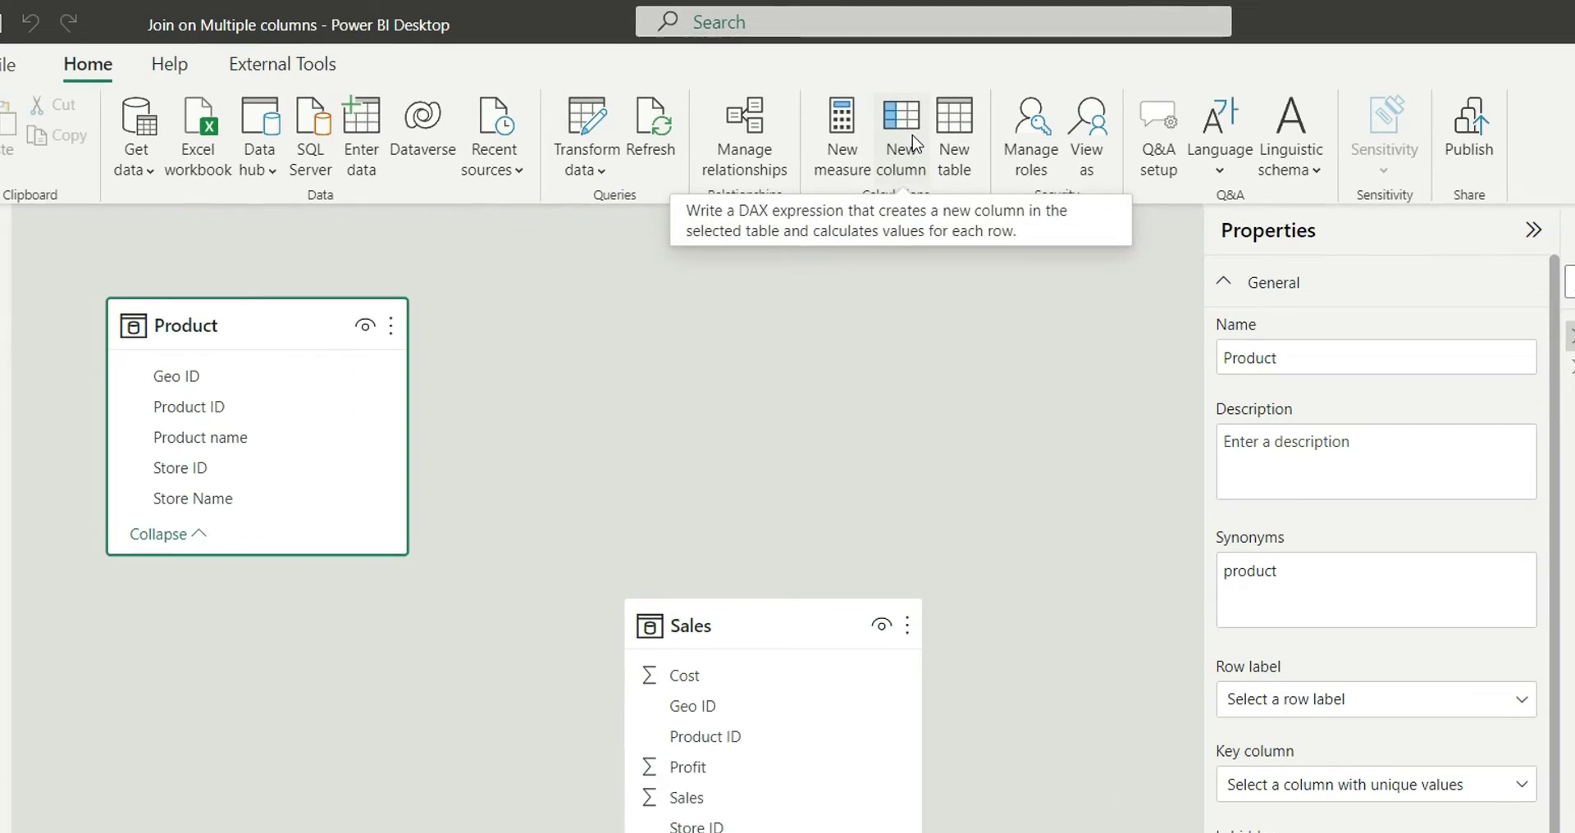
pyautogui.click(945, 142)
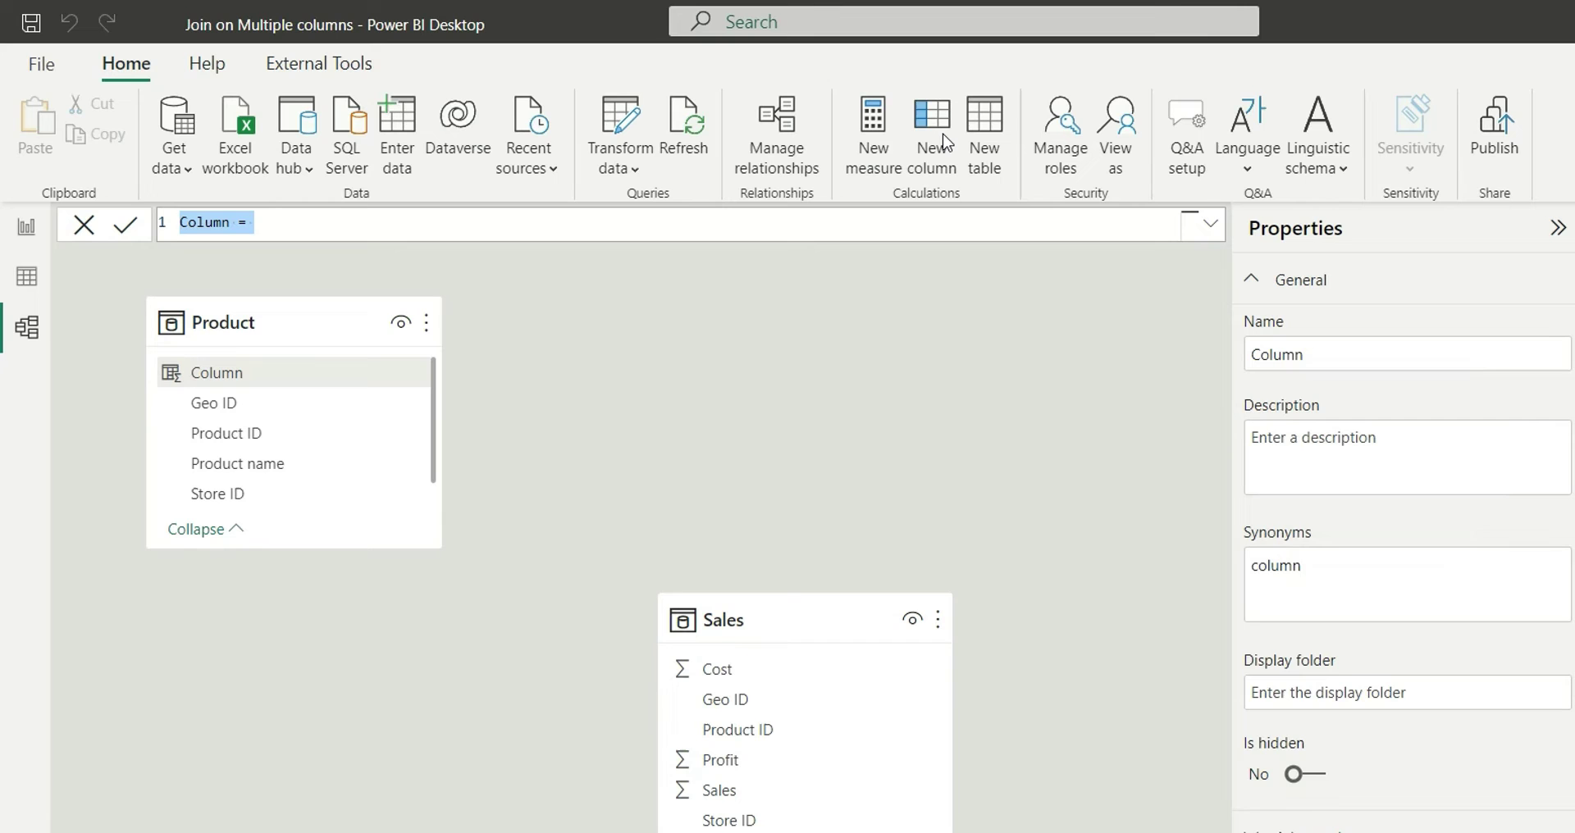
pyautogui.write('Join Id')
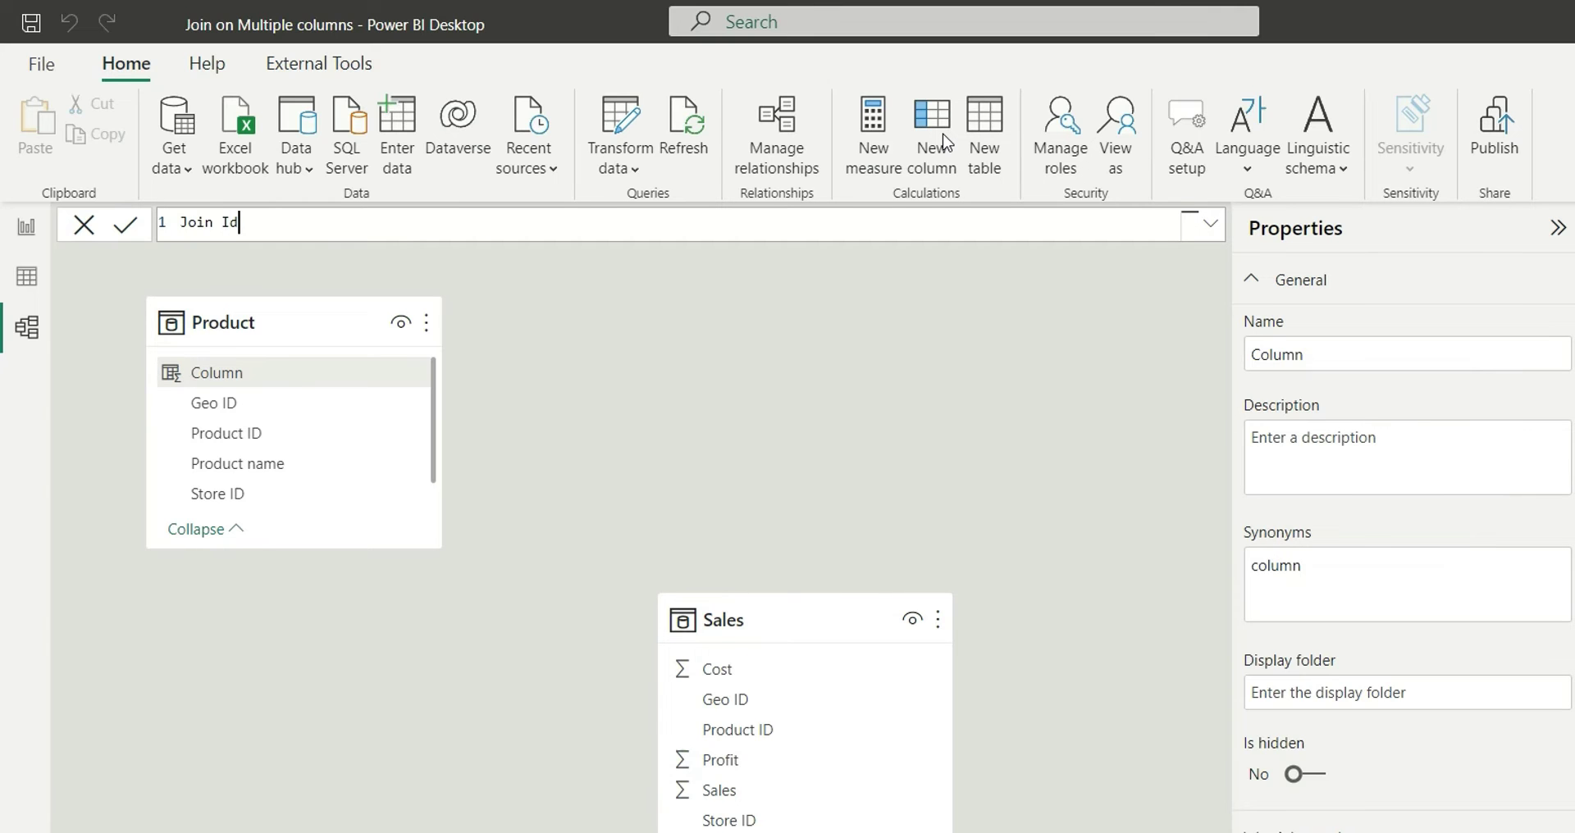
pyautogui.write(' = ')
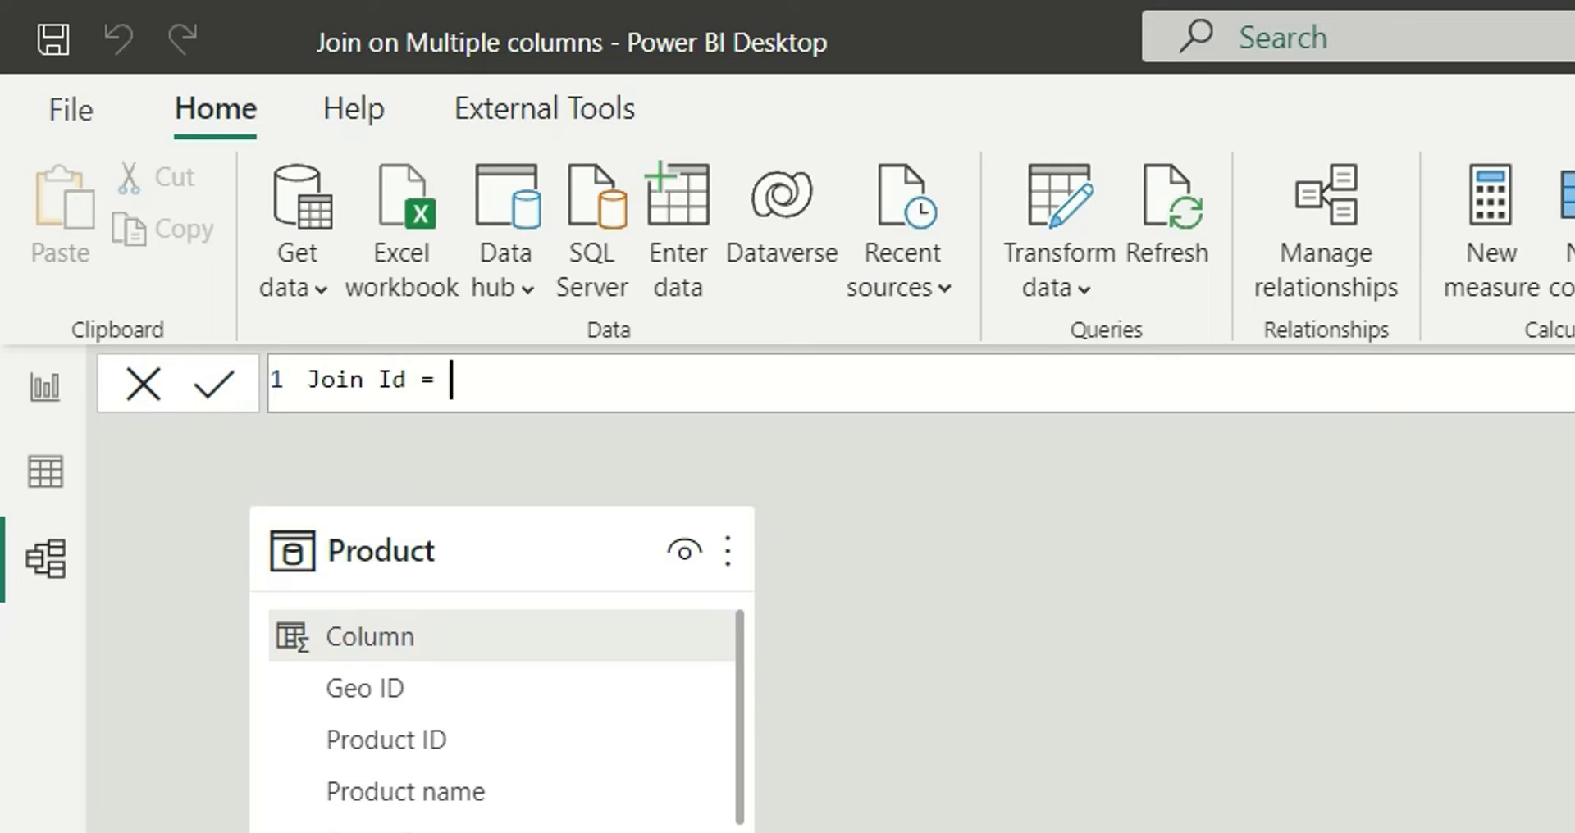
pyautogui.write('Geo')
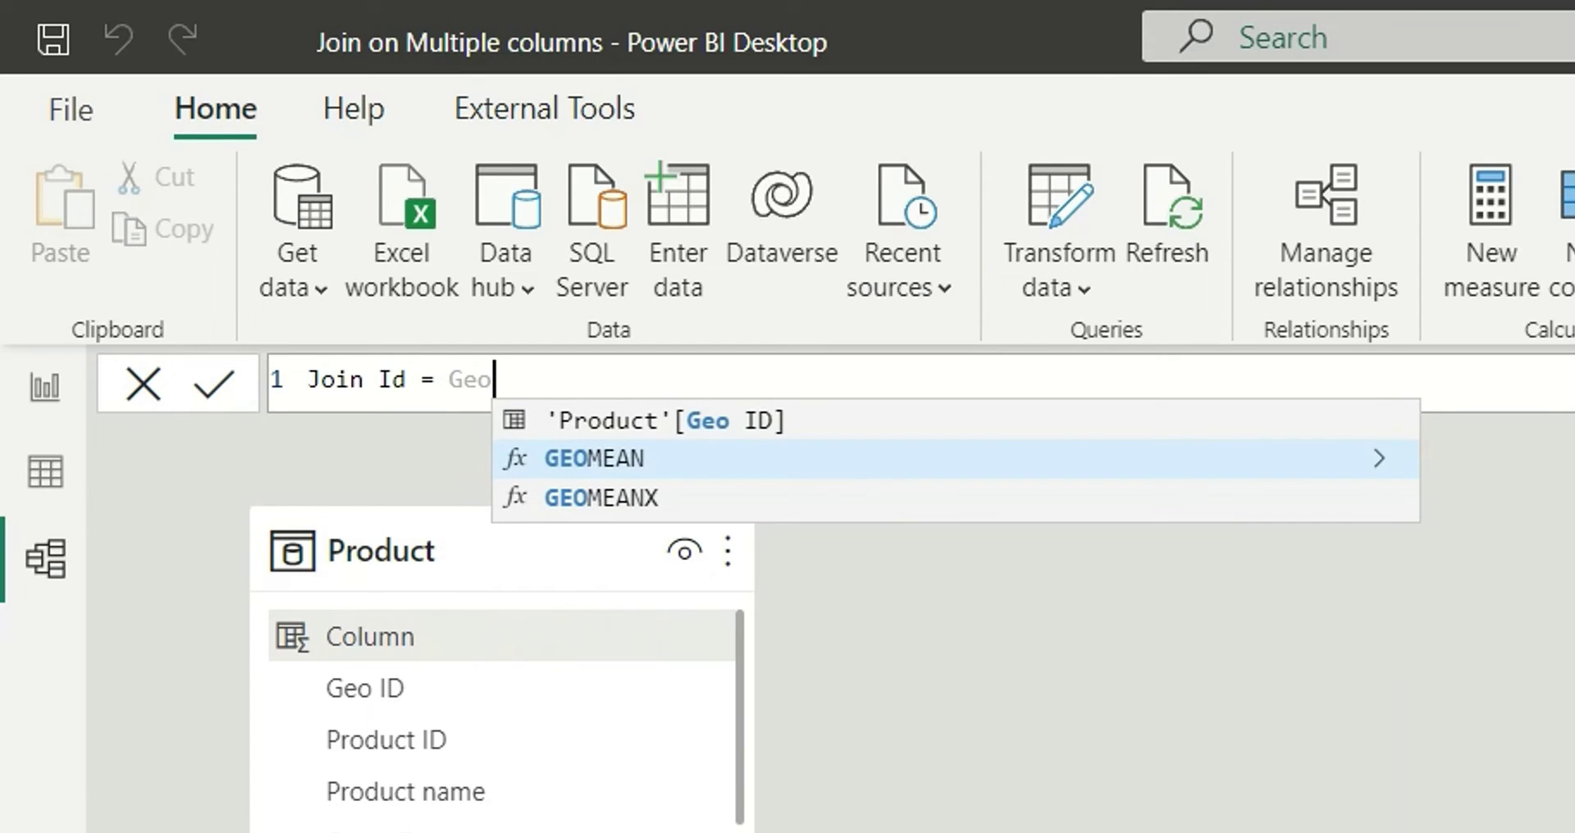
pyautogui.press('Up')
pyautogui.press('Tab')
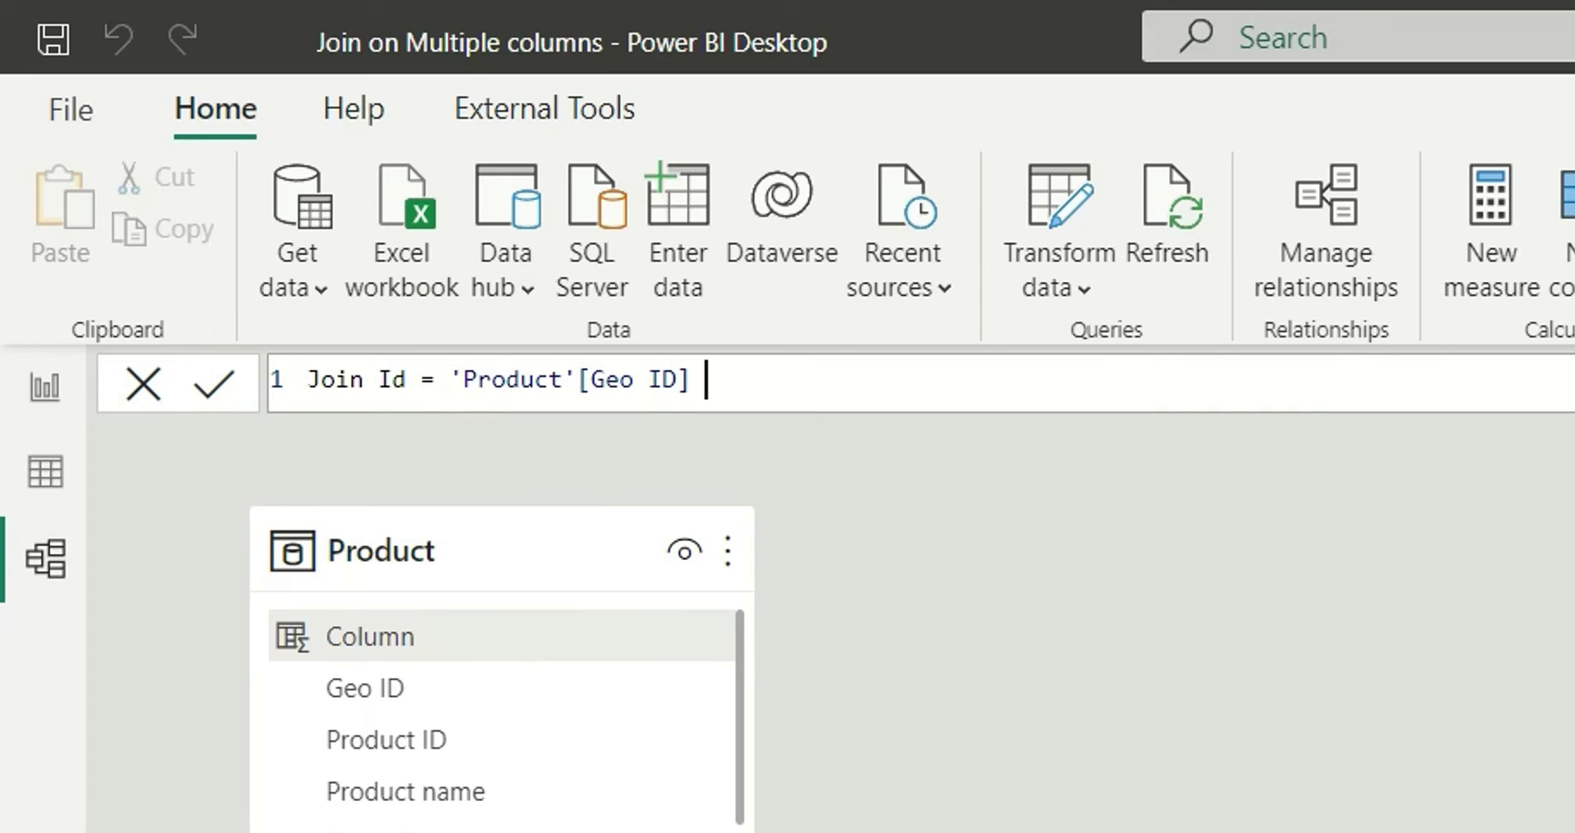
pyautogui.write('$')
pyautogui.press('BackSpace')
# Append "-" & 'Product'[Product ID] & "-" & 'Product'[Store ID] and commit the Join Id column
pyautogui.write('& "-" &n')
pyautogui.press('BackSpace')
pyautogui.write('Prod')
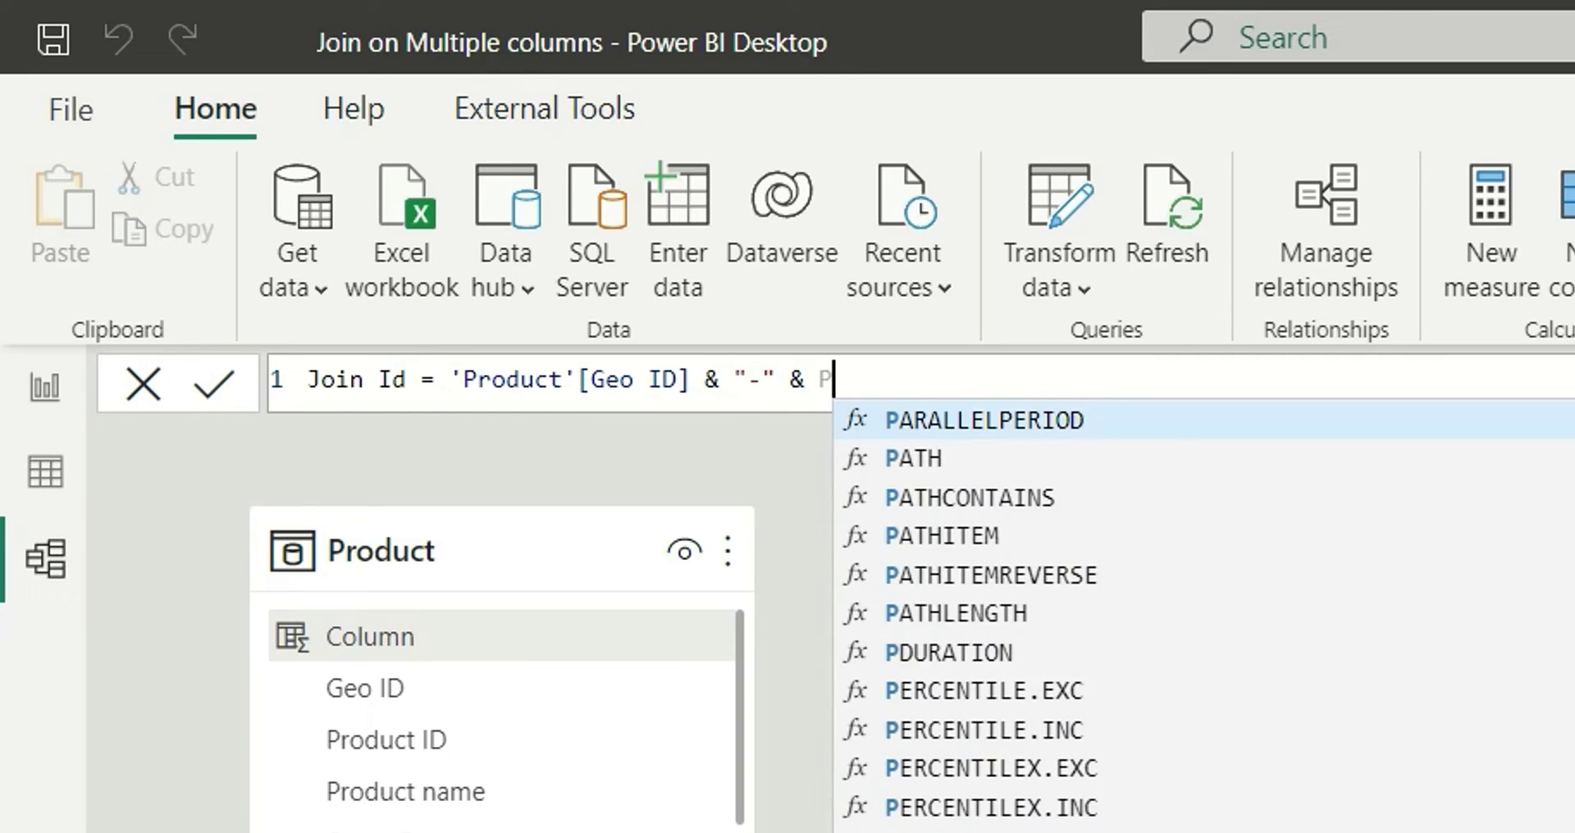
pyautogui.write('u')
pyautogui.press('Down')
pyautogui.press('Down')
pyautogui.press('Down')
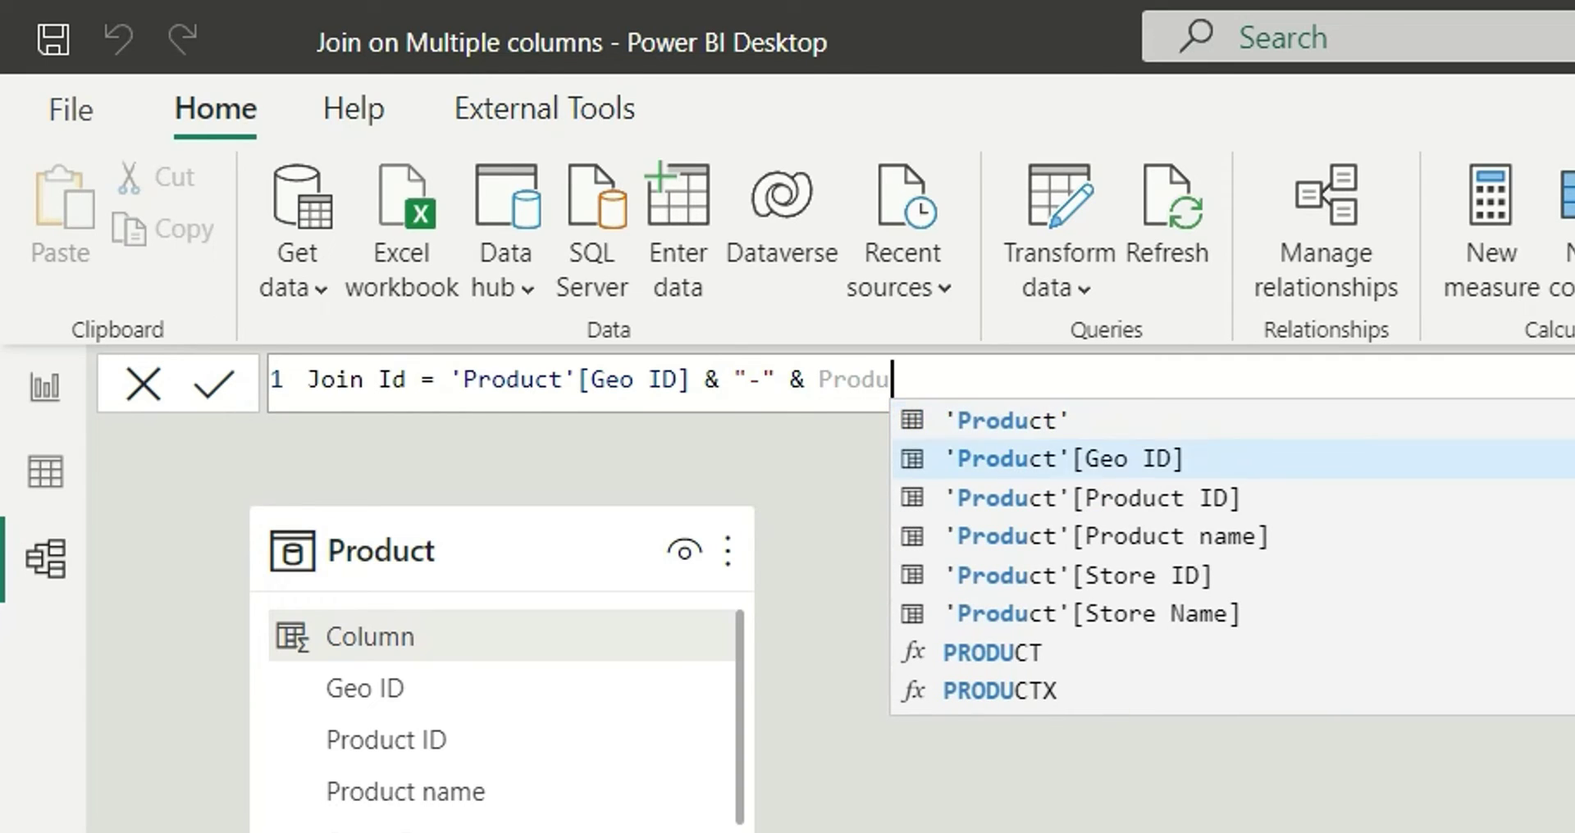
pyautogui.press('Up')
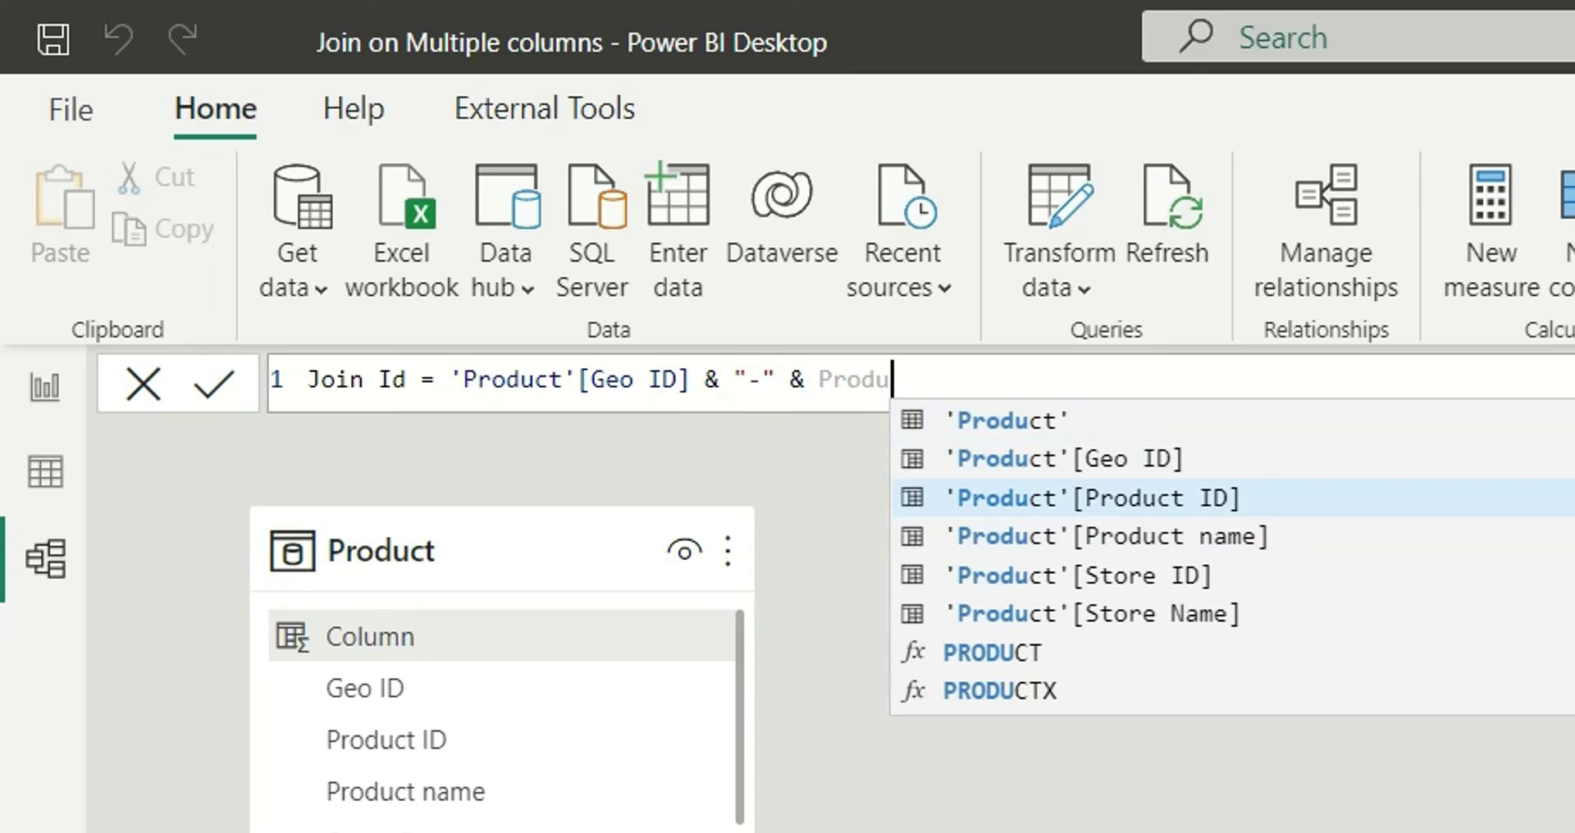
pyautogui.press('Tab')
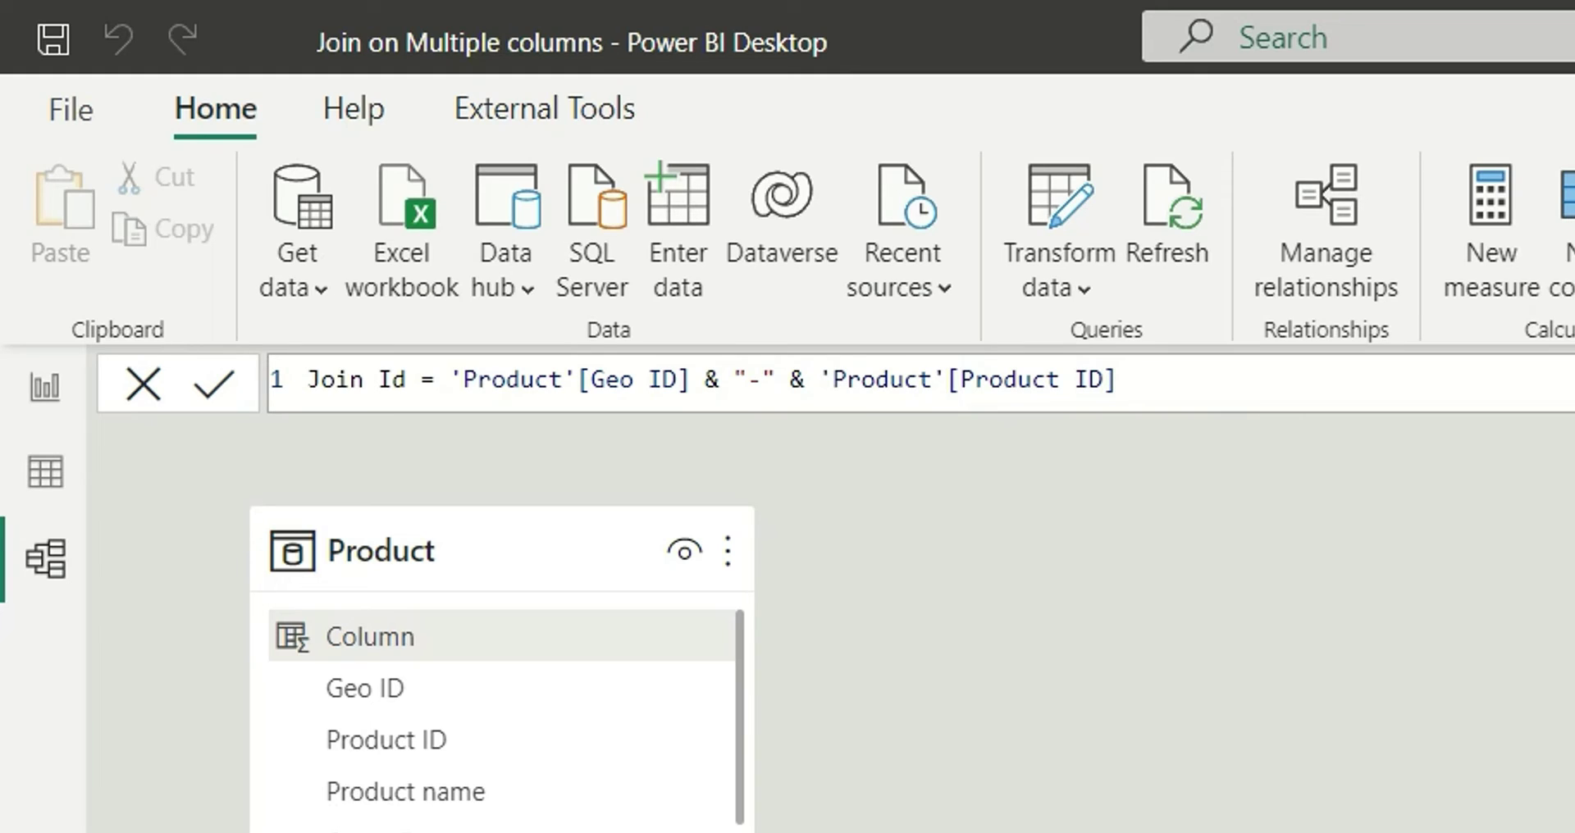
pyautogui.moveTo(707, 381); pyautogui.dragTo(823, 382)
pyautogui.hotkey('ctrl', 'c')
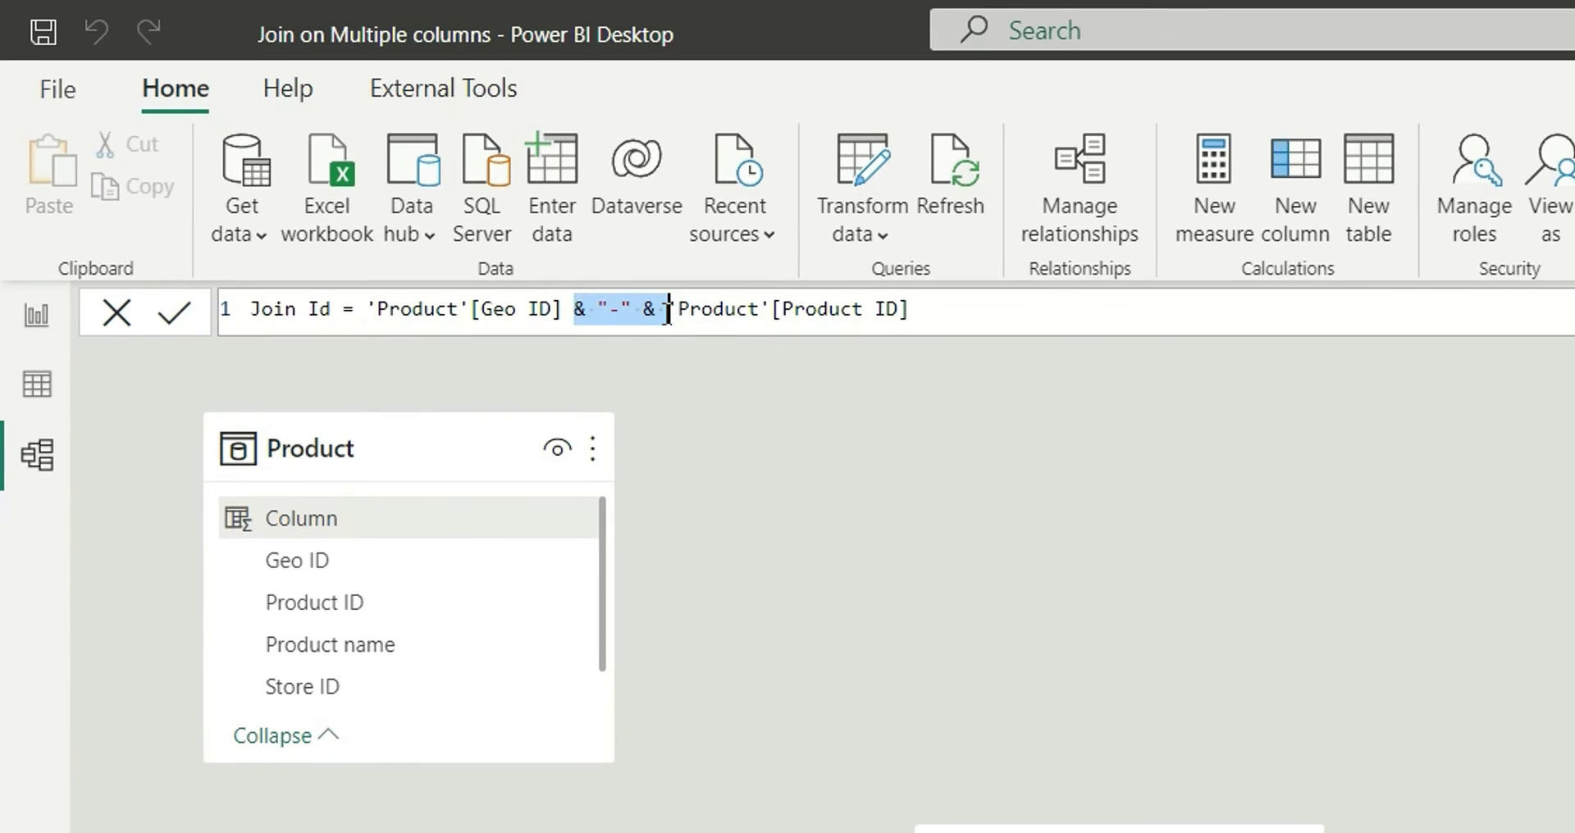
pyautogui.click(960, 313)
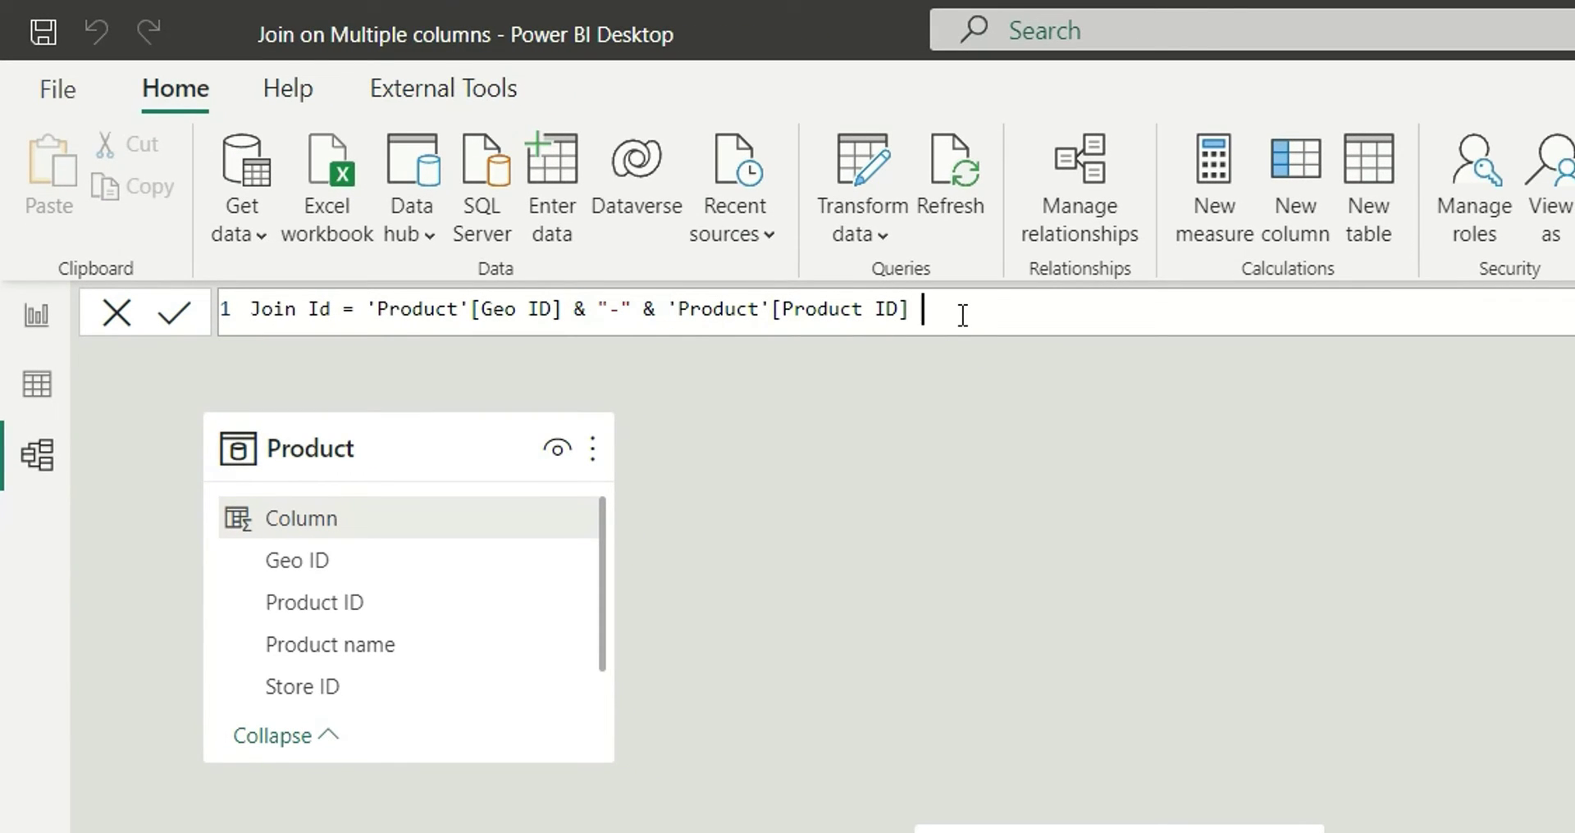
pyautogui.hotkey('ctrl', 'v')
pyautogui.write('Stor')
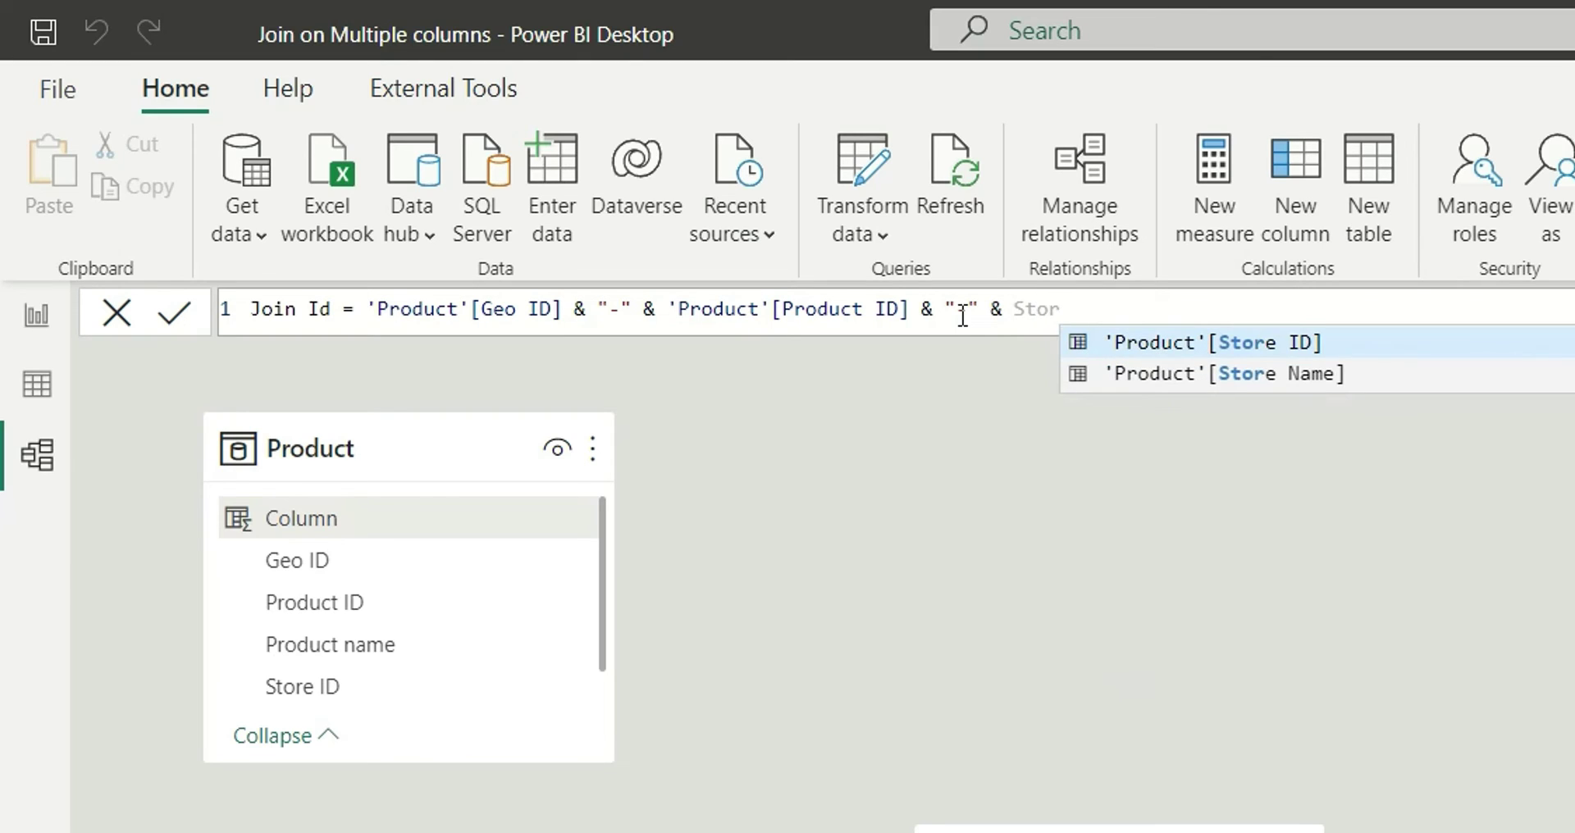
pyautogui.press('Tab')
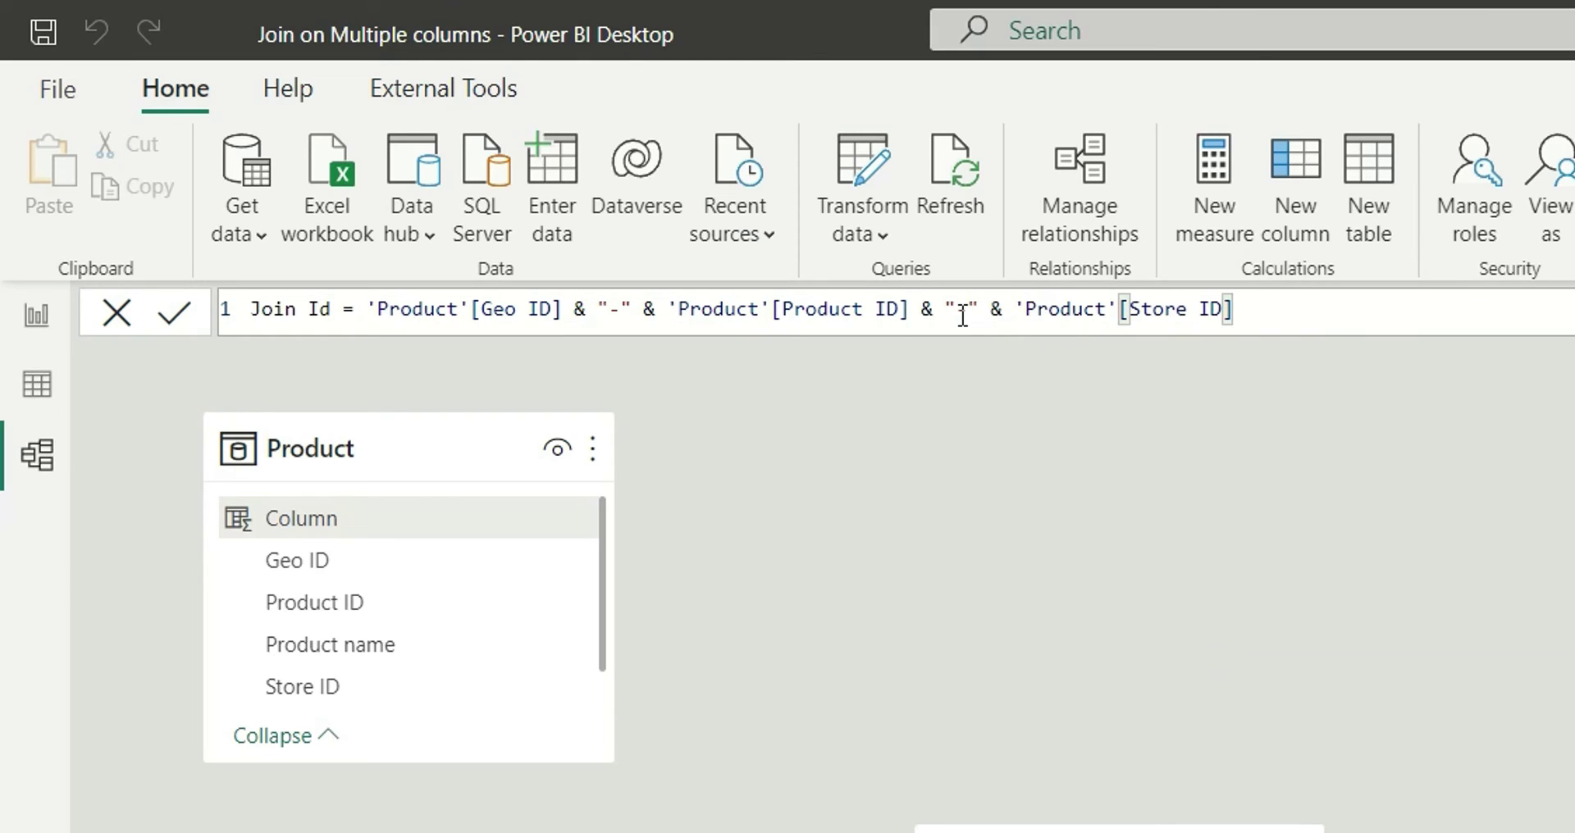
pyautogui.press('Return')
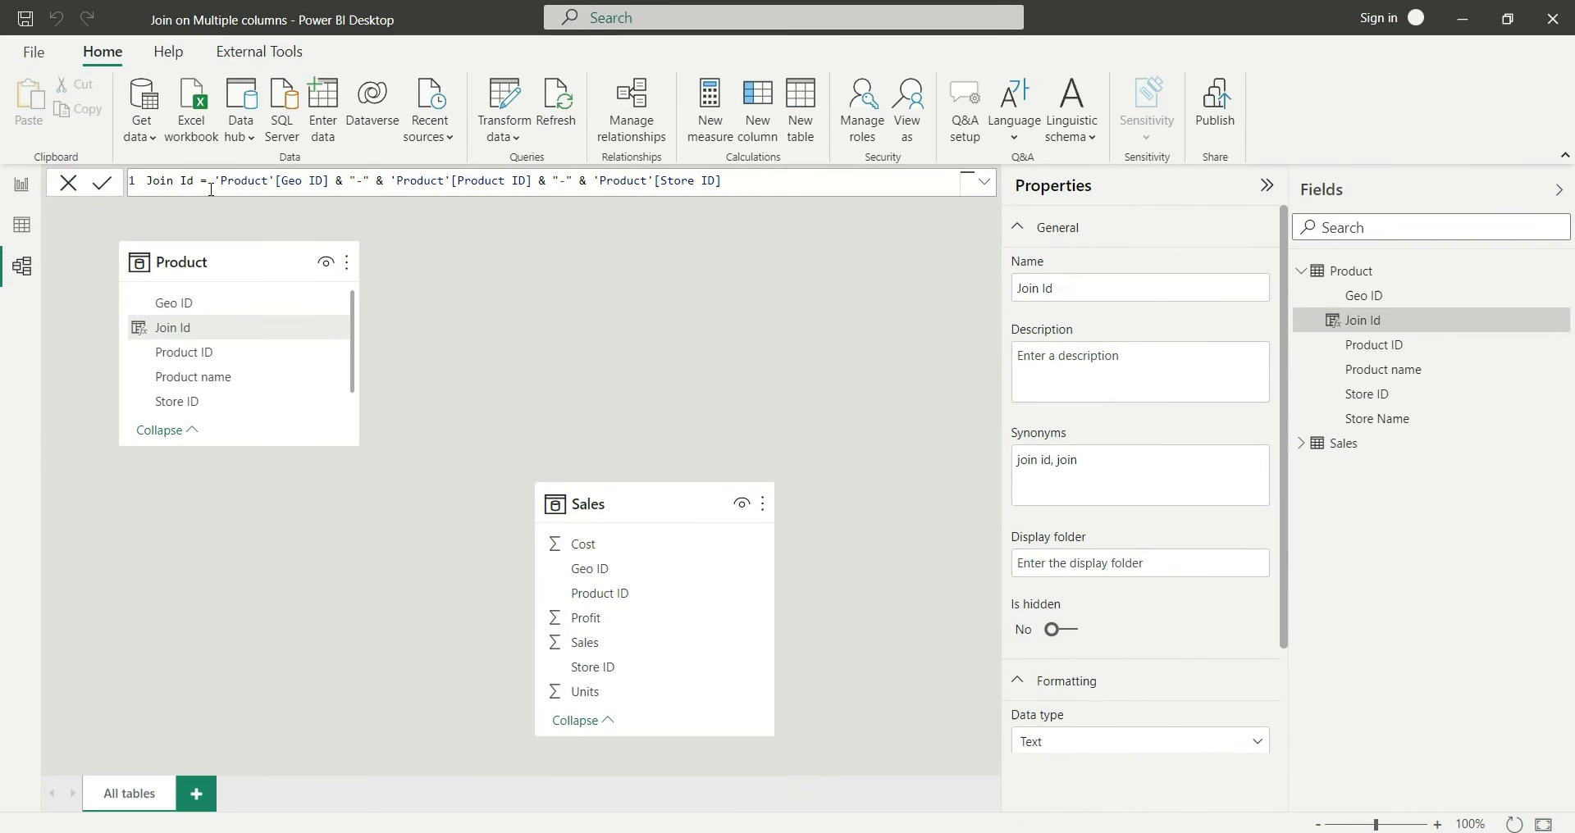
# Copy the Product Join Id formula into a new calculated column on Sales
pyautogui.tripleClick(210, 188)
pyautogui.hotkey('ctrl', 'c')
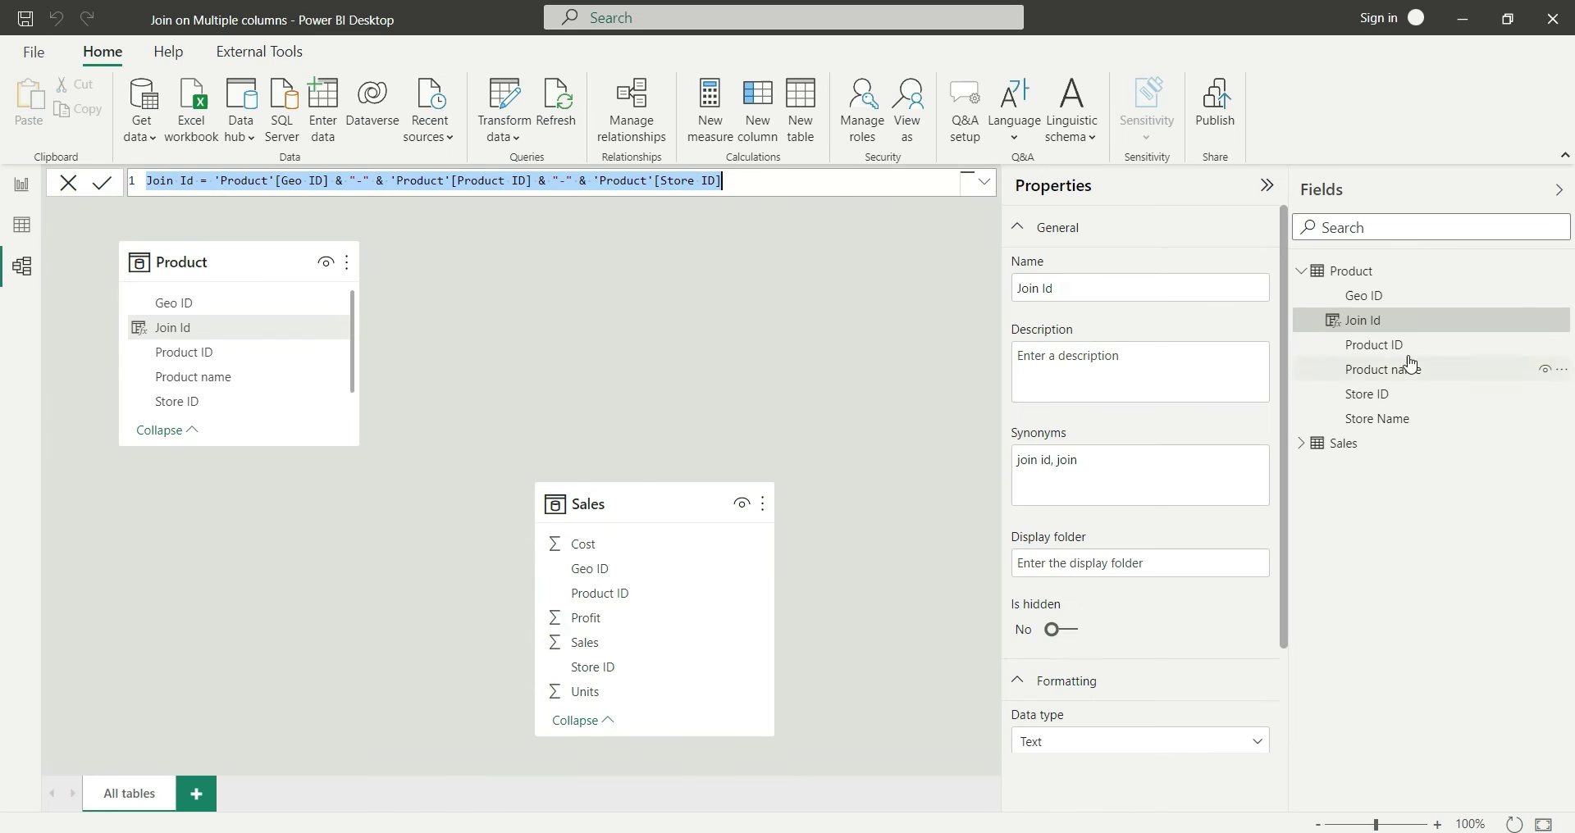
pyautogui.click(1345, 445)
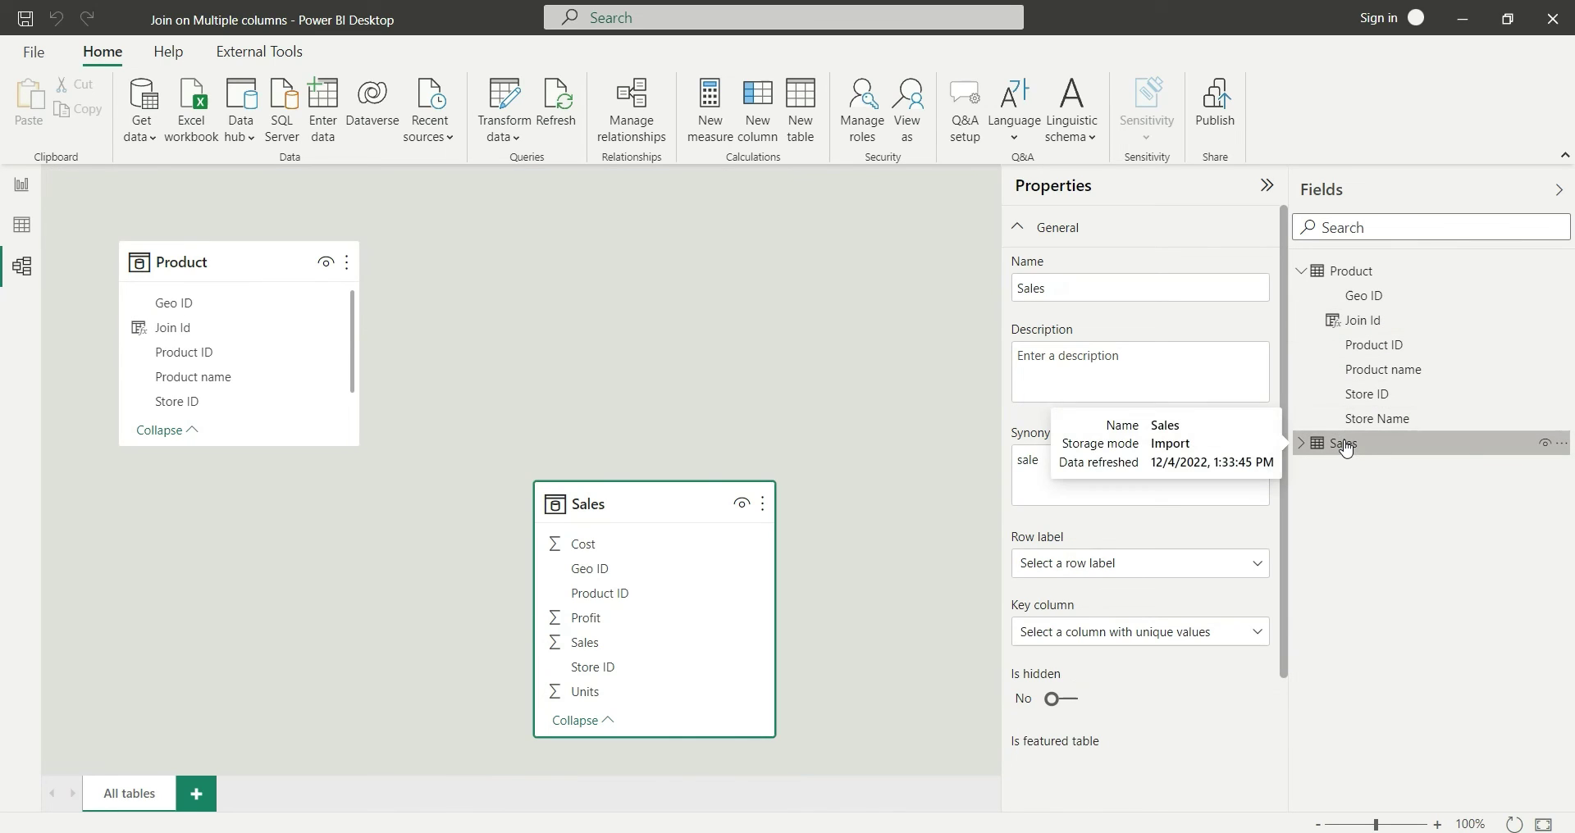
pyautogui.click(760, 123)
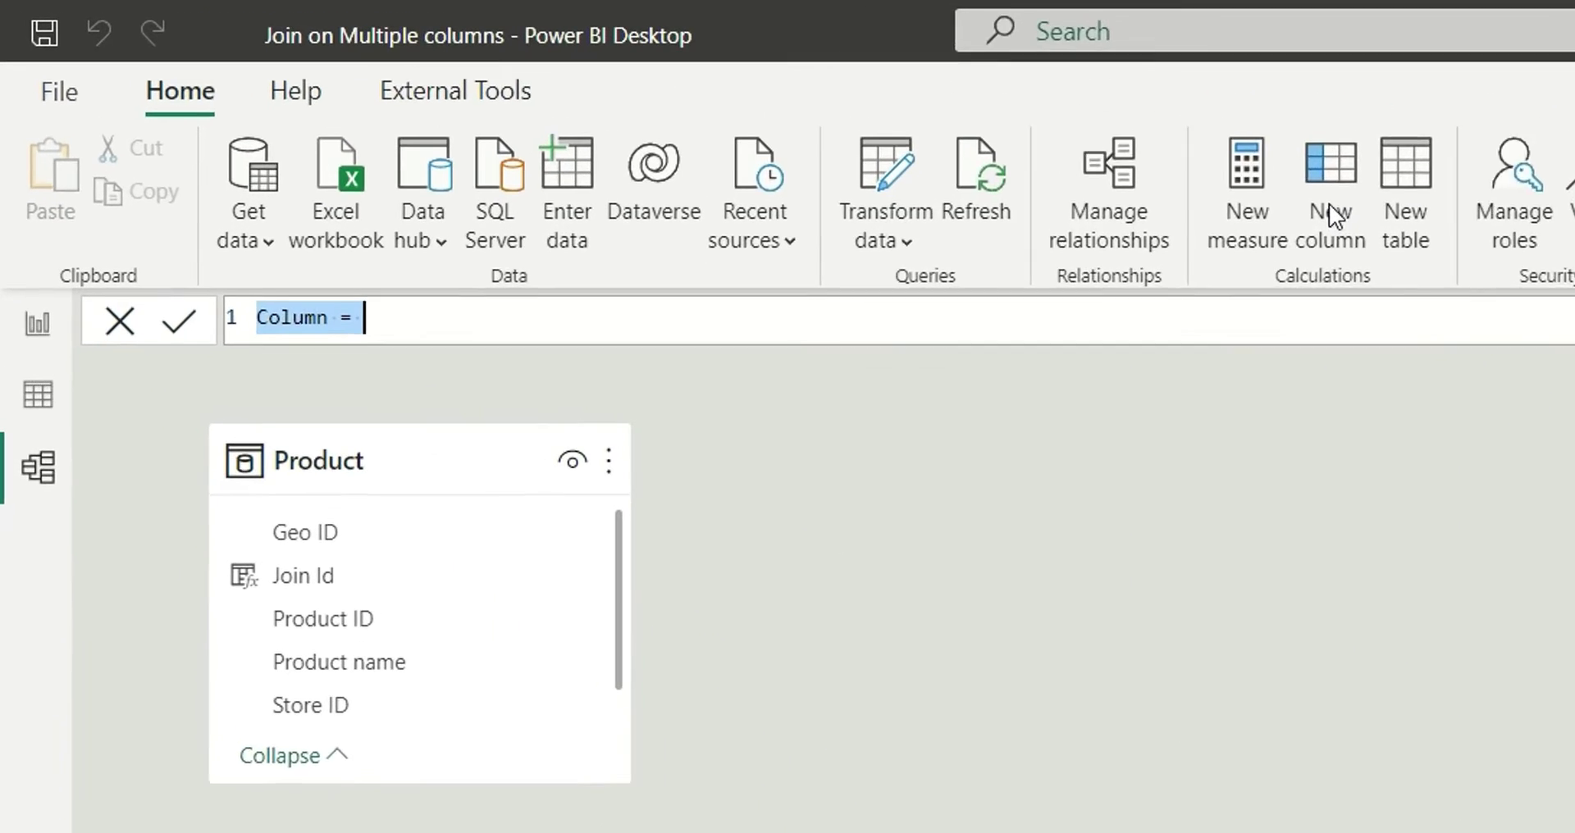
pyautogui.hotkey('ctrl', 'v')
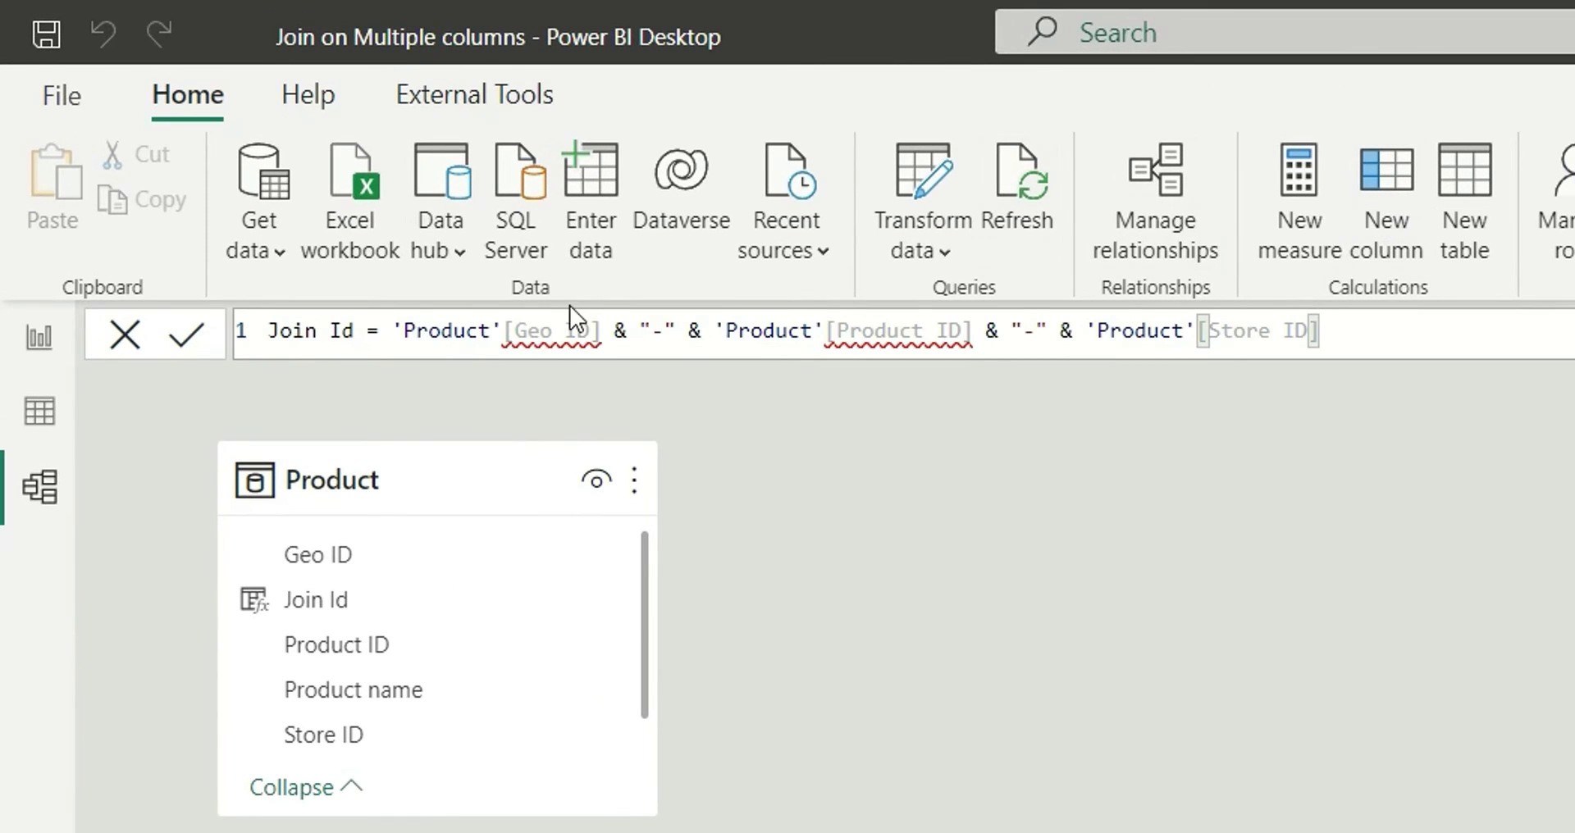
# Change all three 'Product' references to 'Sales' and commit the Sales Join Id column
pyautogui.doubleClick(454, 329)
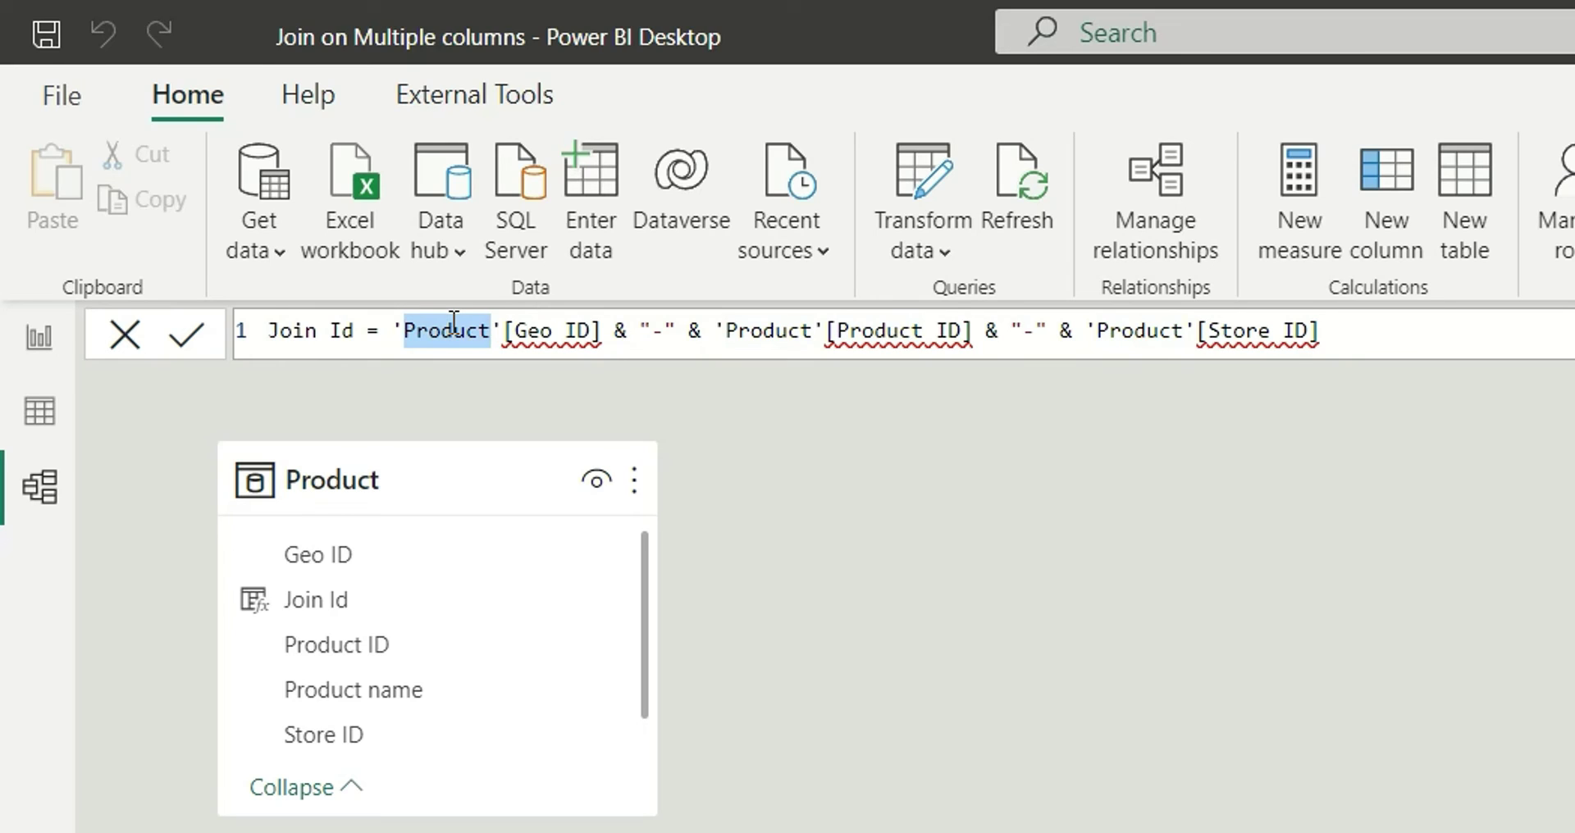
pyautogui.write('Sales')
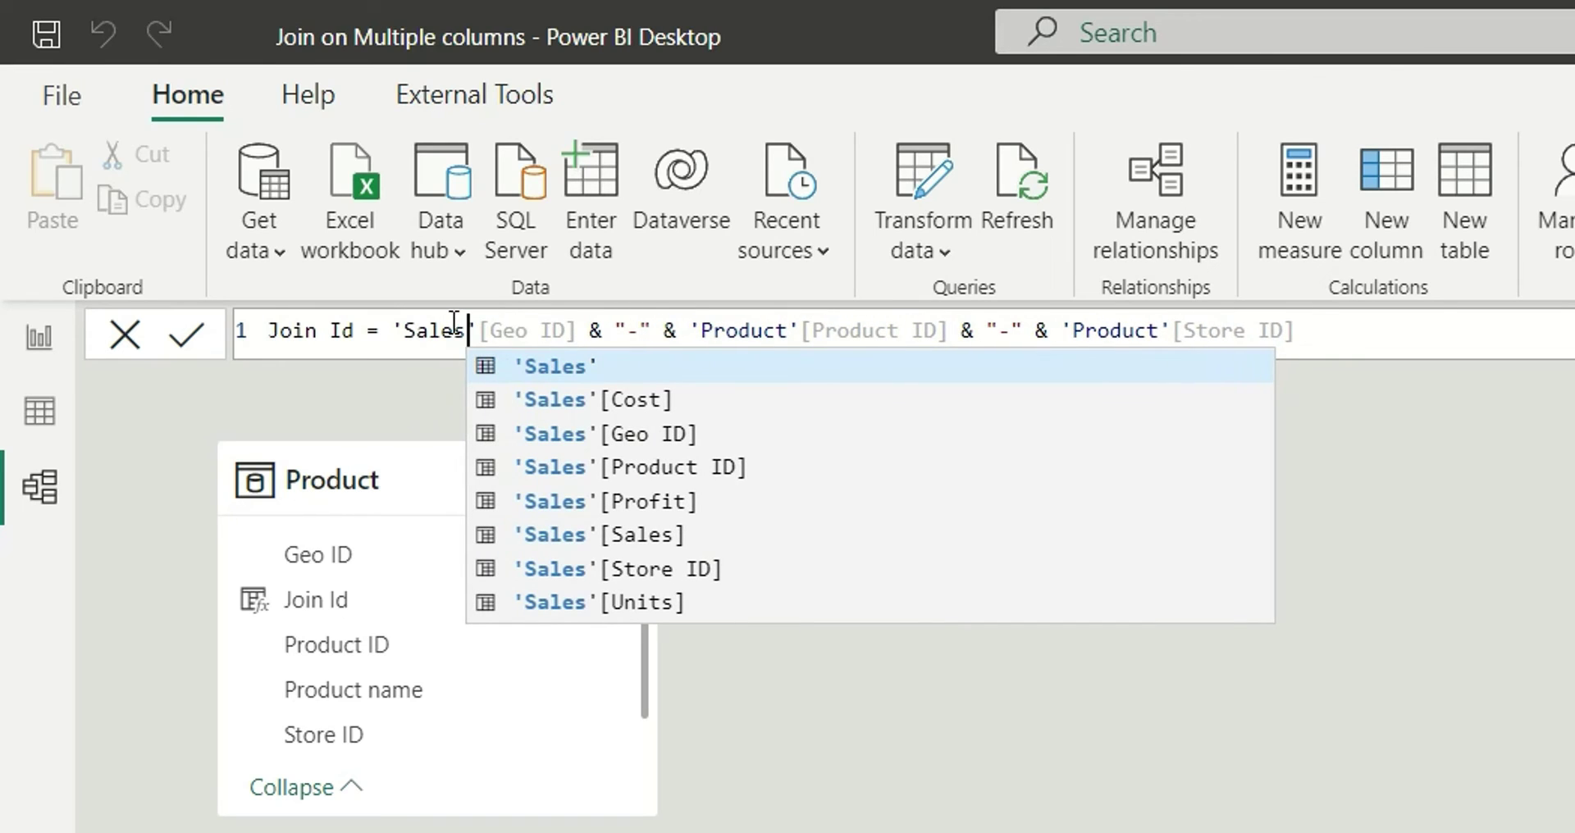
pyautogui.press('Right')
pyautogui.doubleClick(420, 326)
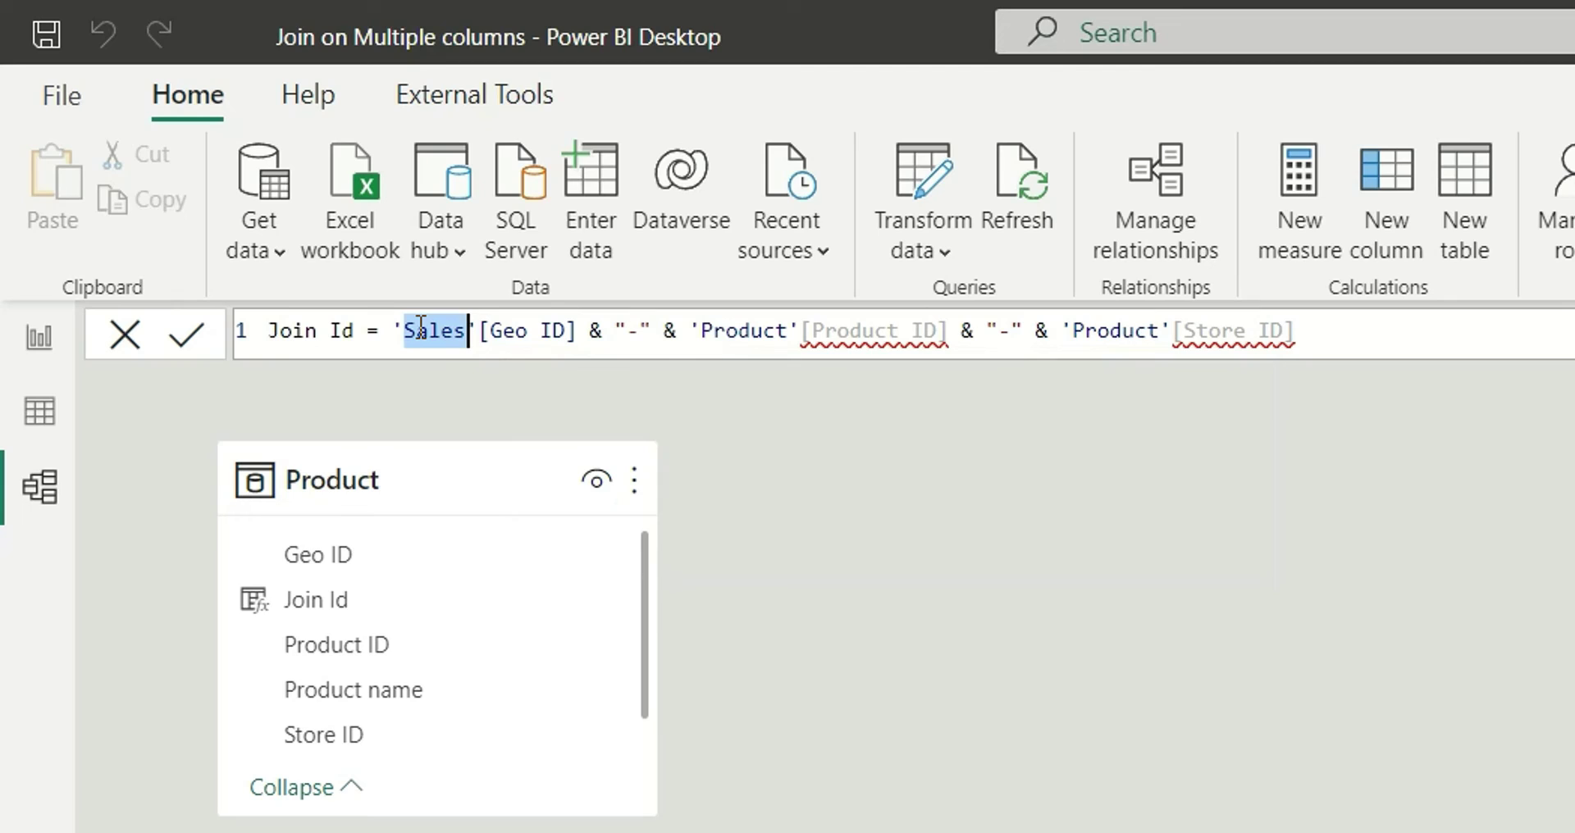
pyautogui.hotkey('ctrl', 'c')
pyautogui.doubleClick(730, 333)
pyautogui.hotkey('ctrl', 'v')
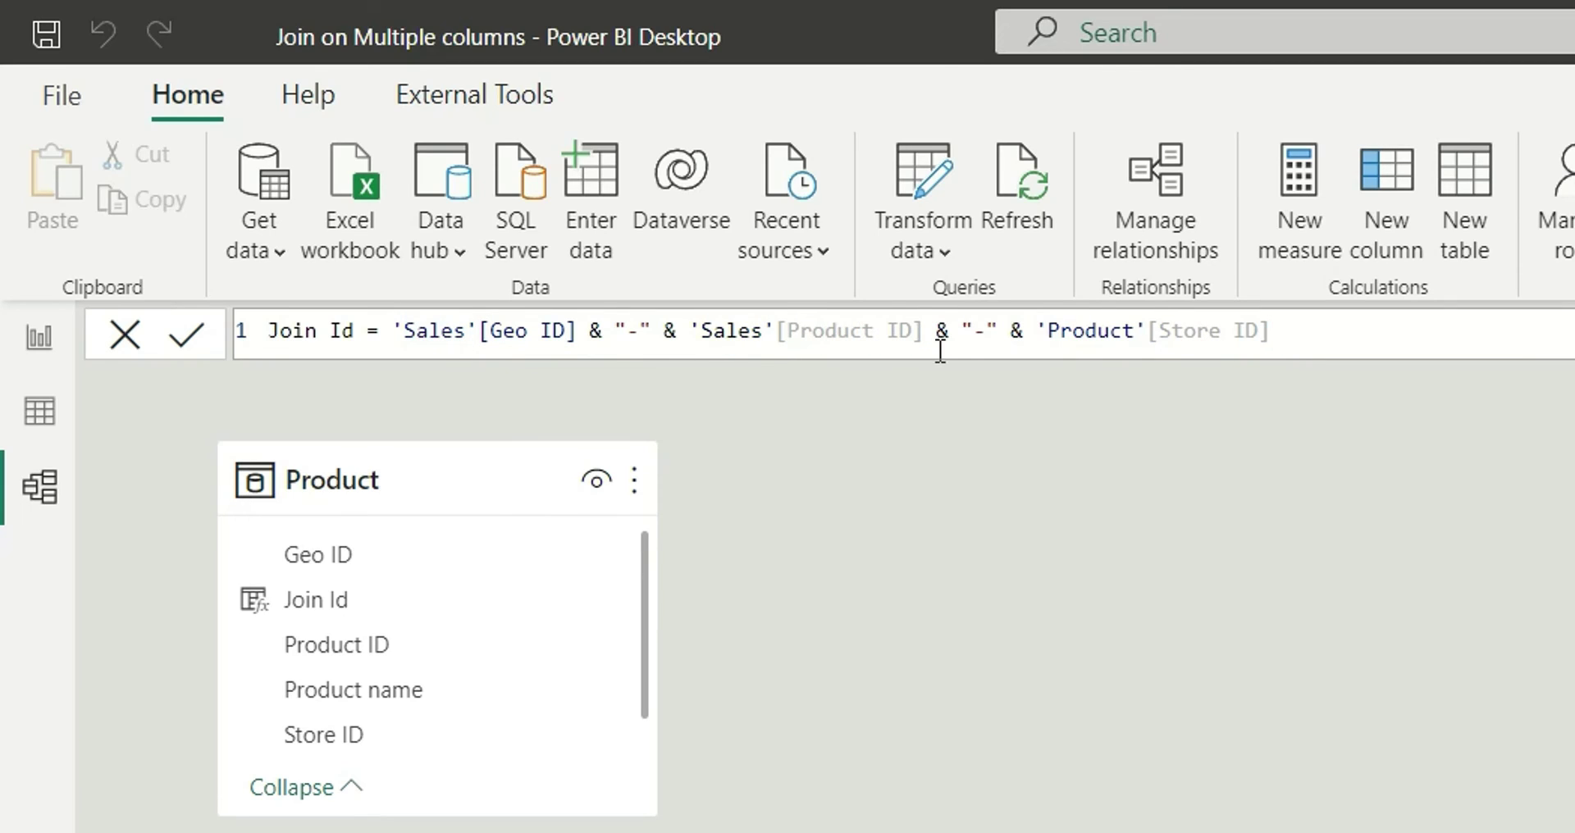
pyautogui.doubleClick(1082, 332)
pyautogui.hotkey('ctrl', 'v')
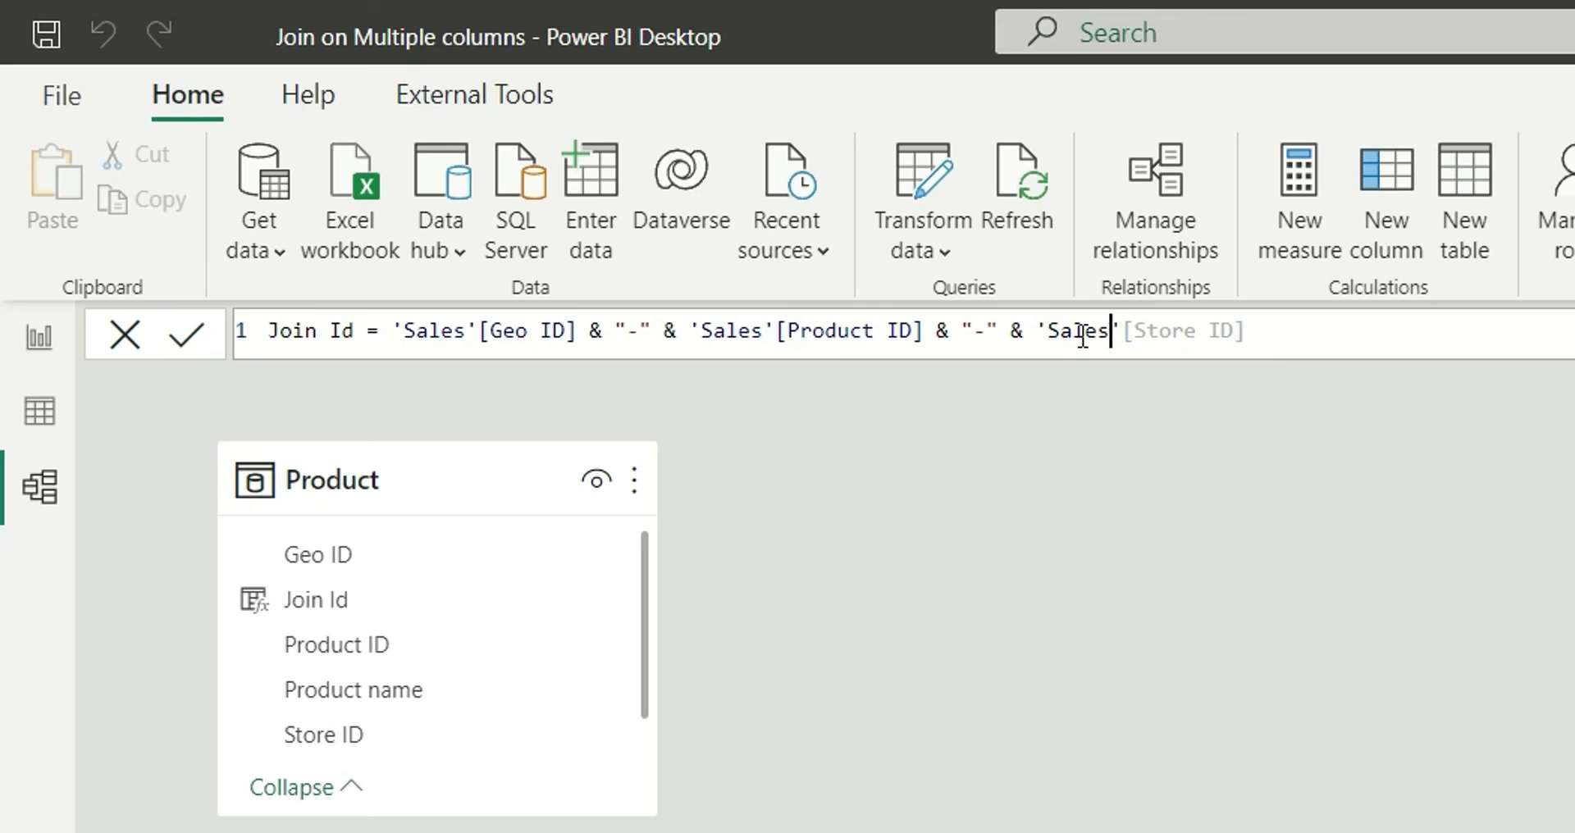
pyautogui.click(1272, 347)
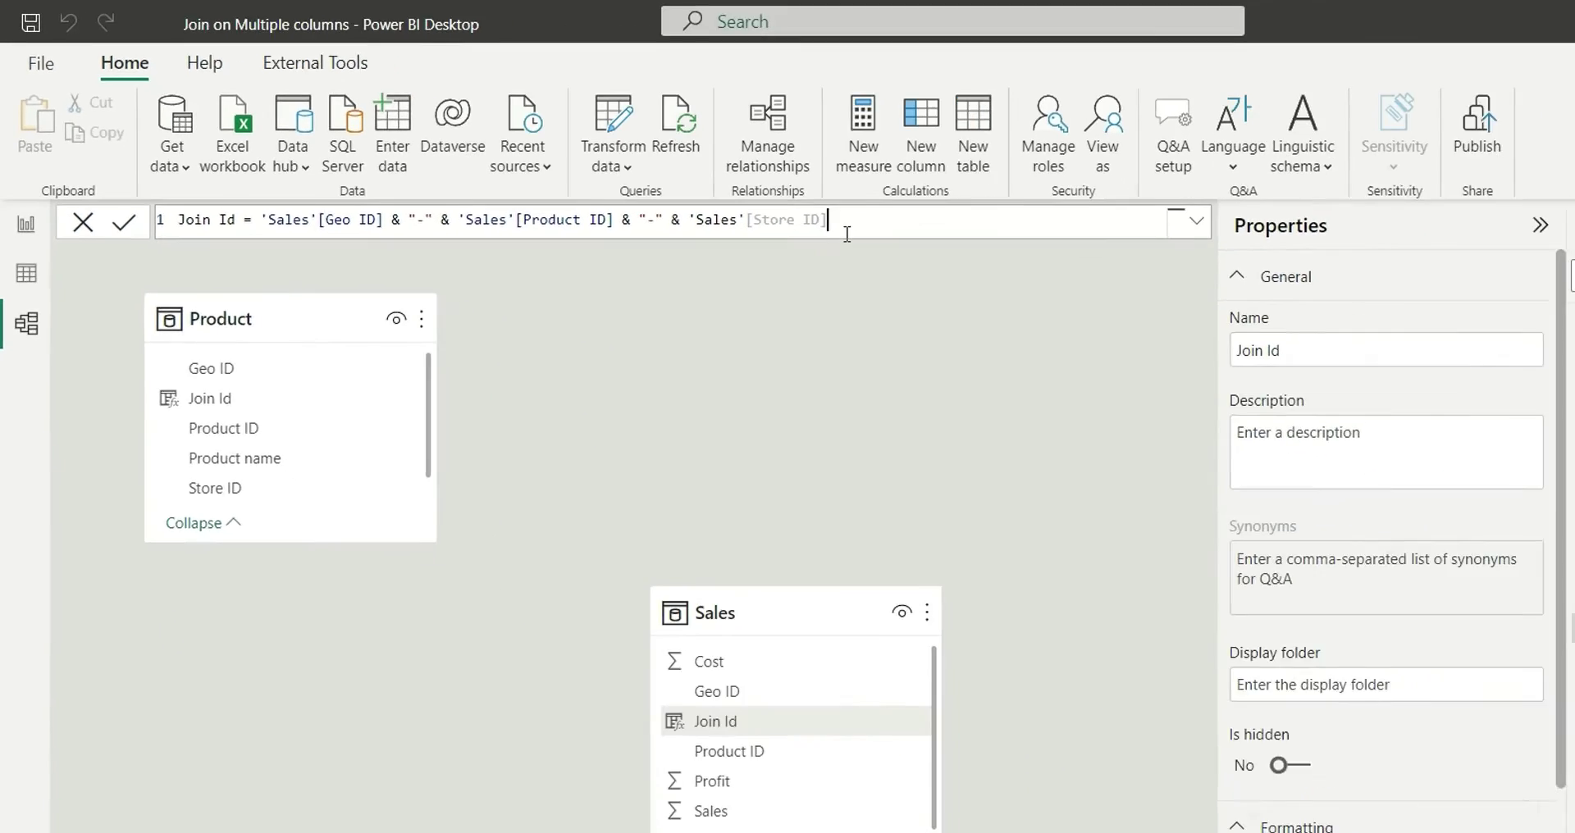
pyautogui.press('Return')
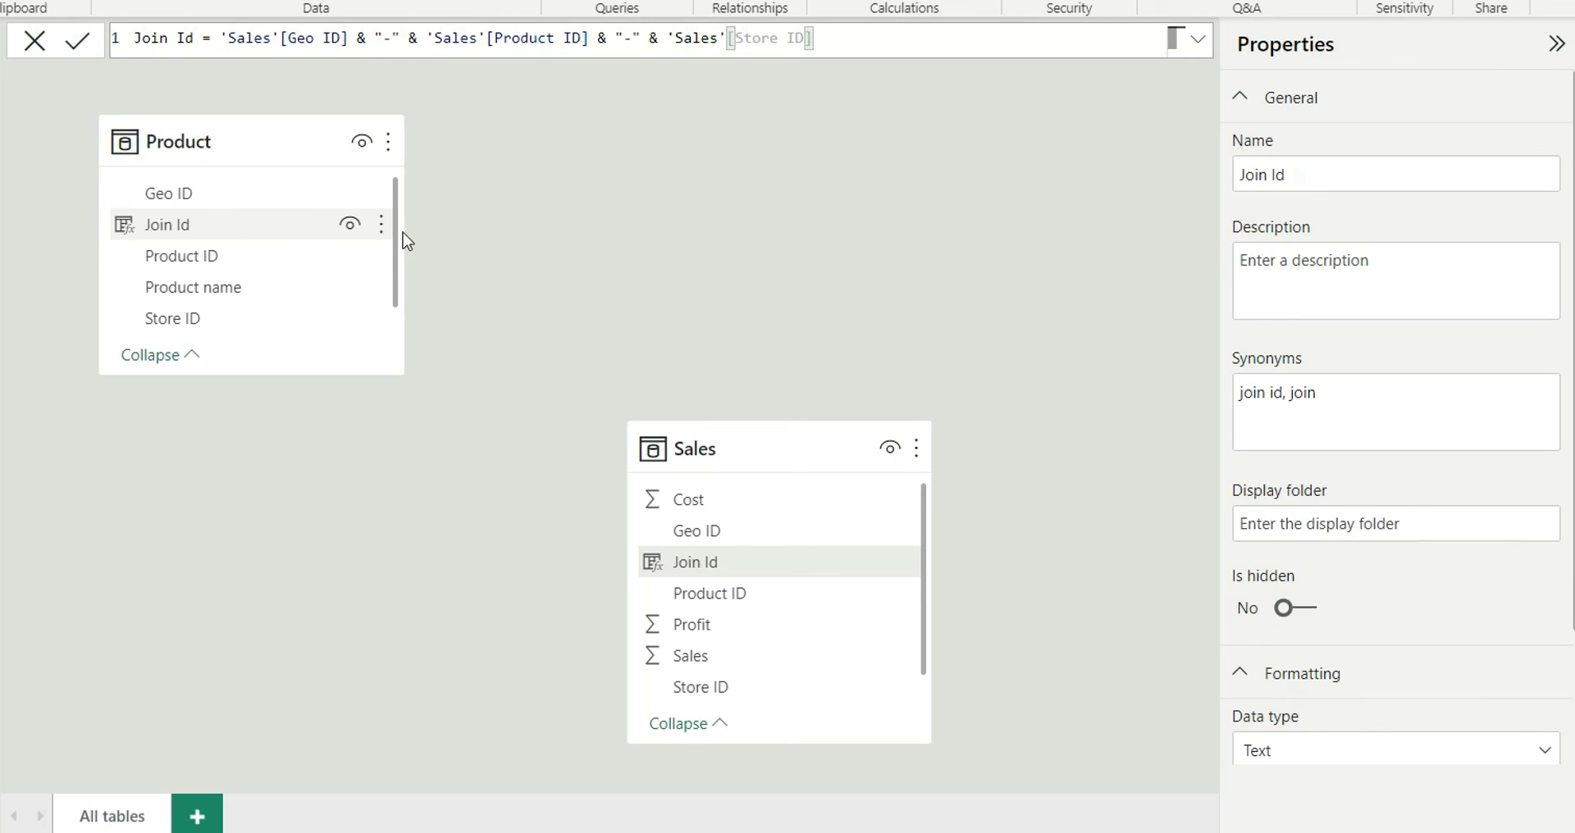
# Link Product's Join Id to Sales' Join Id as an active many-to-one relationship
pyautogui.moveTo(216, 234); pyautogui.dragTo(718, 562)
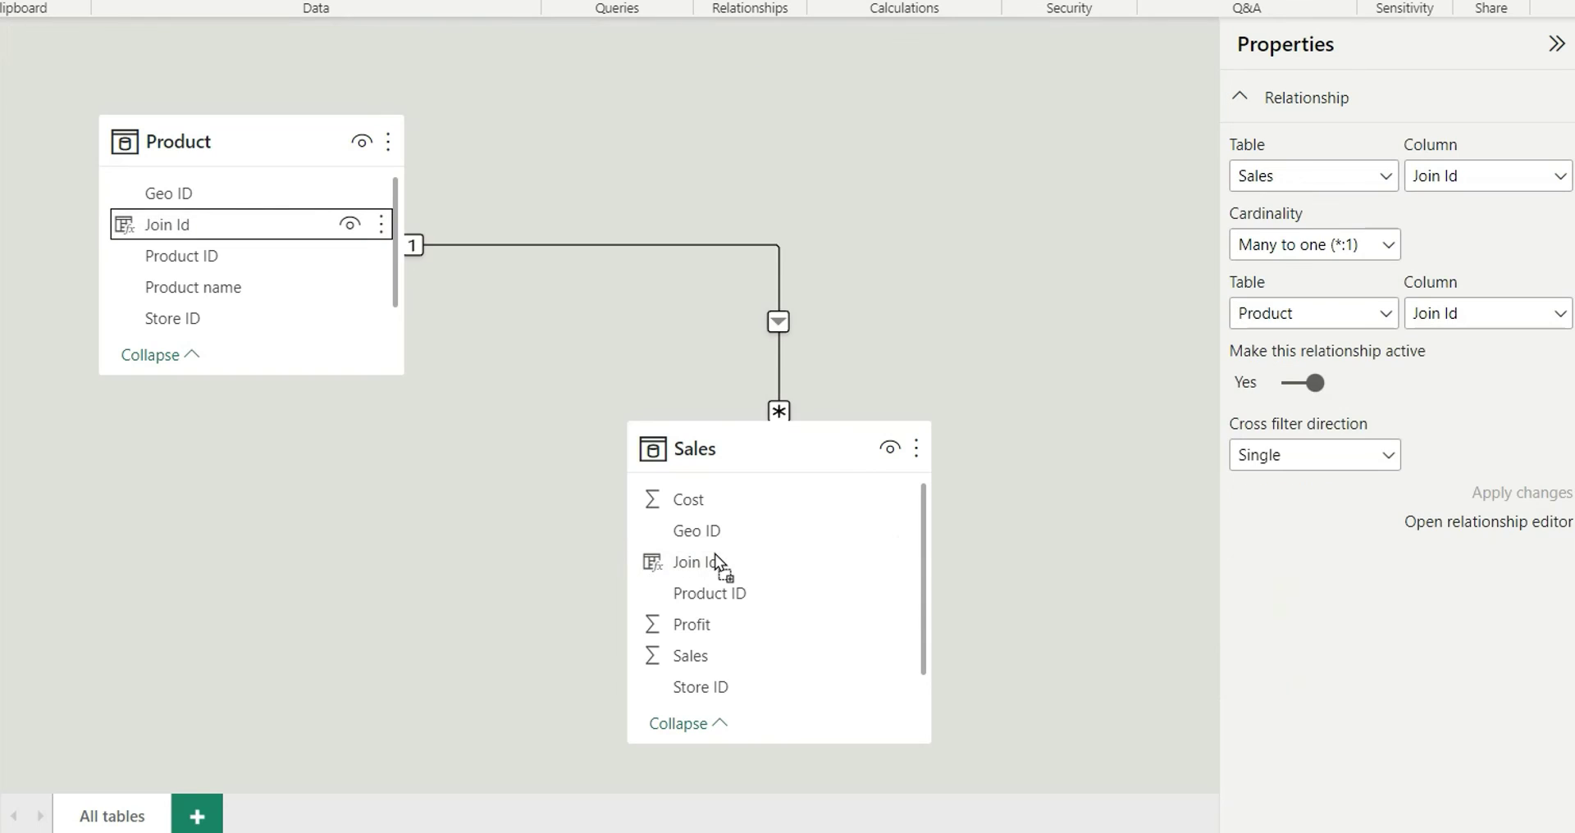